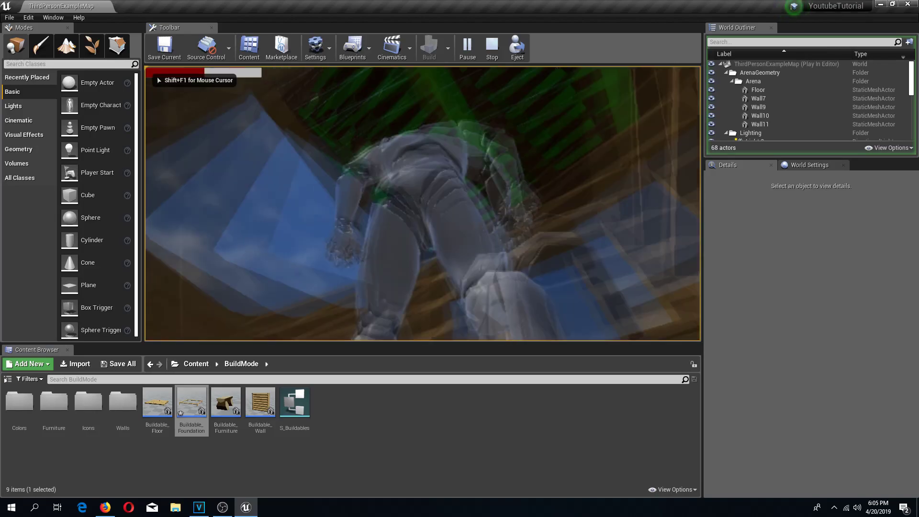
key(w)
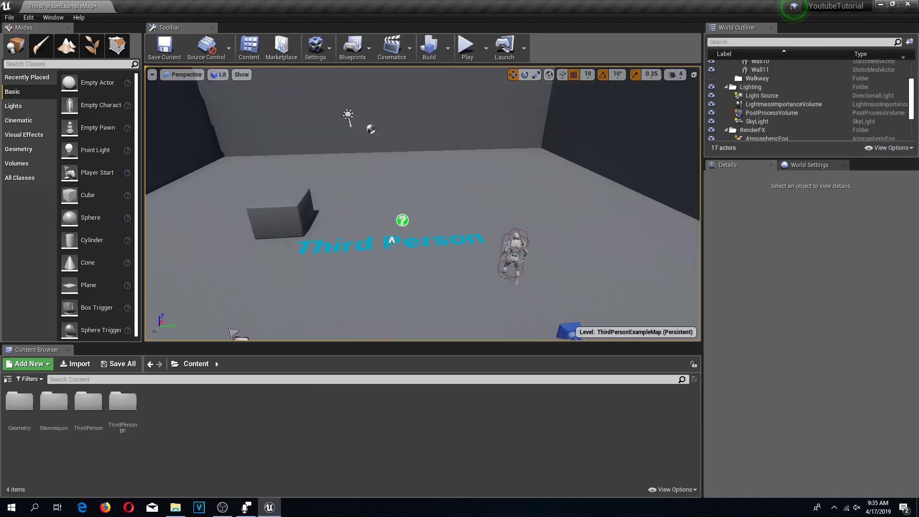
right_drag(429, 234, 430, 234)
right_drag(350, 249, 351, 249)
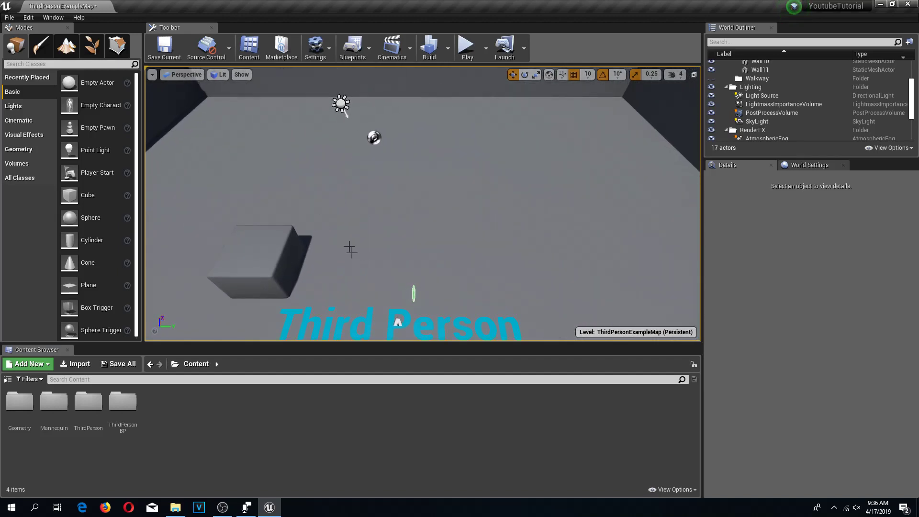
right_drag(371, 186, 418, 199)
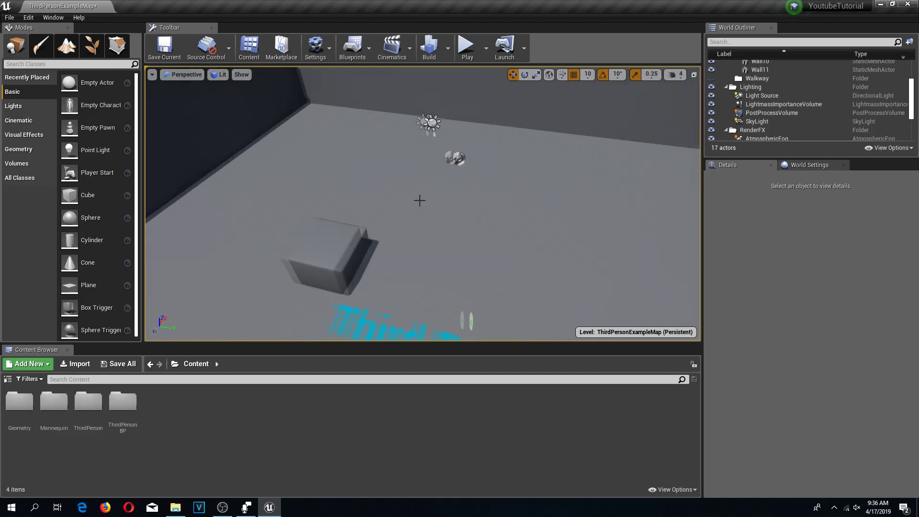
click(448, 48)
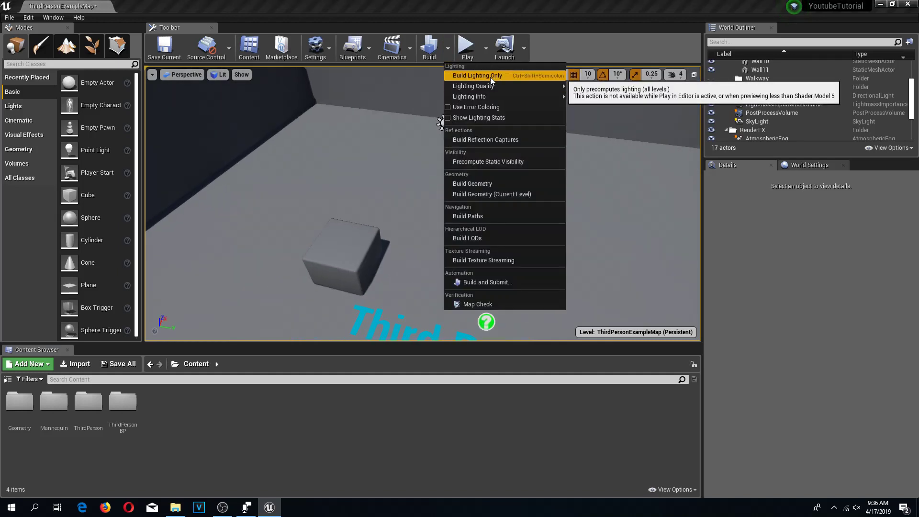
click(434, 211)
right_drag(452, 195, 481, 228)
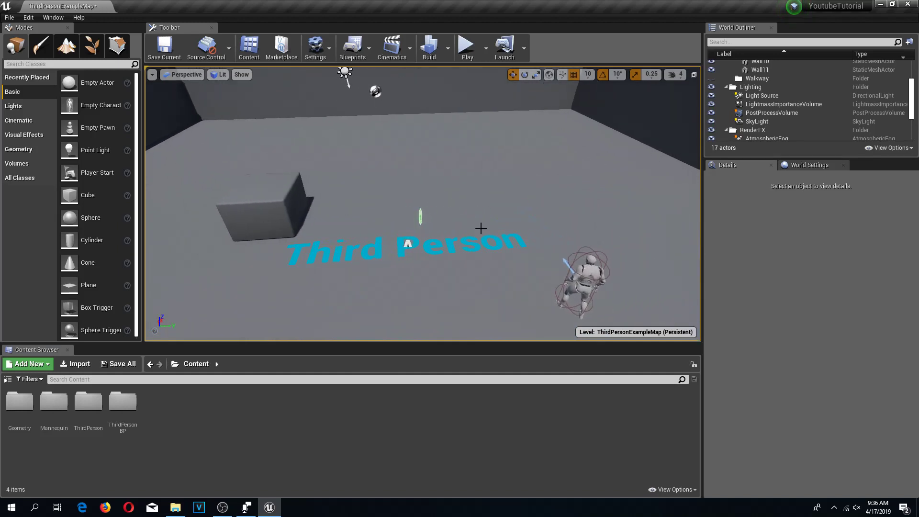
Step: Create a new folder named BuildMode in the Content folder
right_click(167, 416)
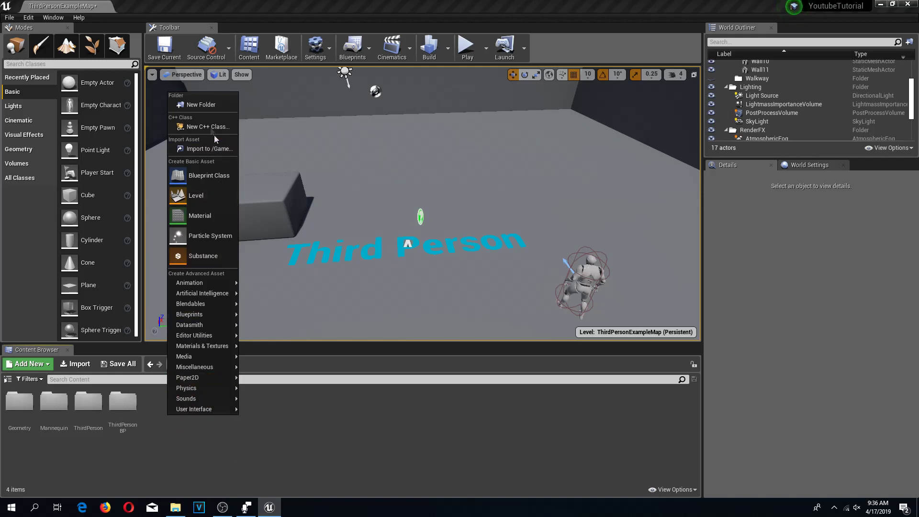
click(202, 106)
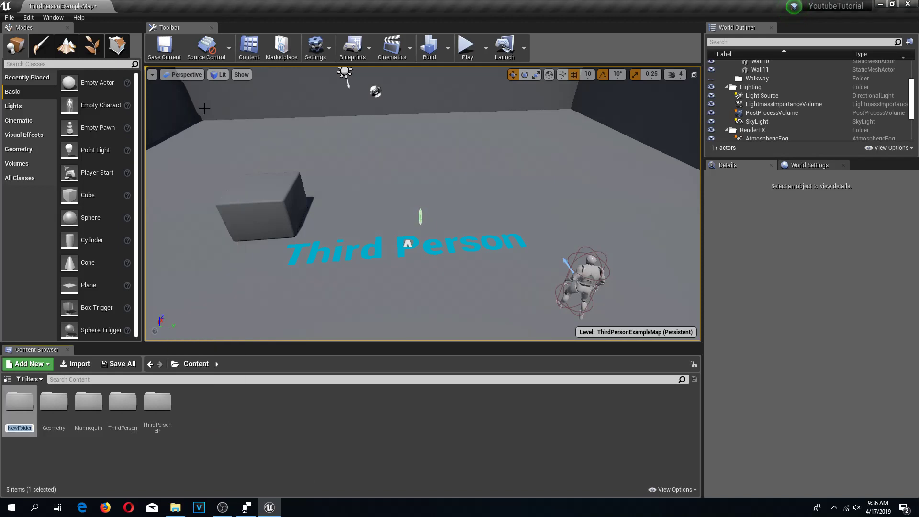
text(BuildMode)
key(Return)
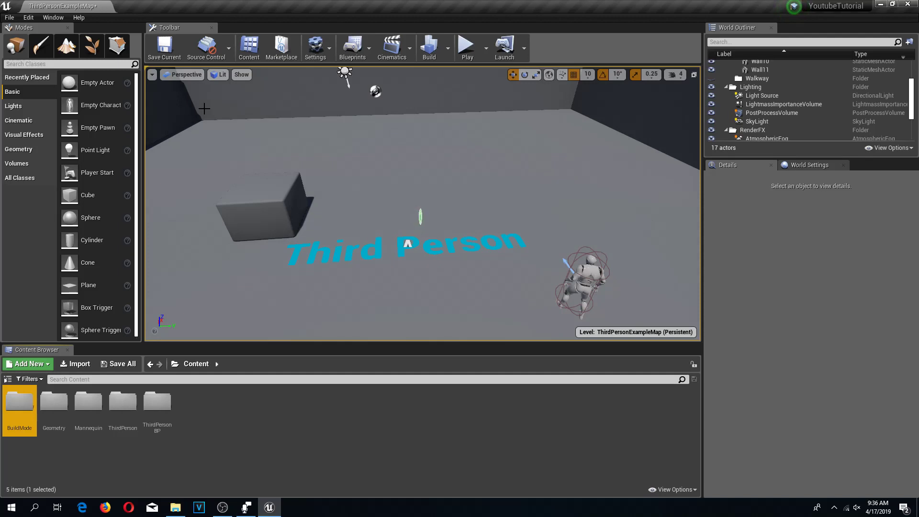
Step: Create a folder named Walls inside the BuildMode folder
key(Return)
right_click(122, 425)
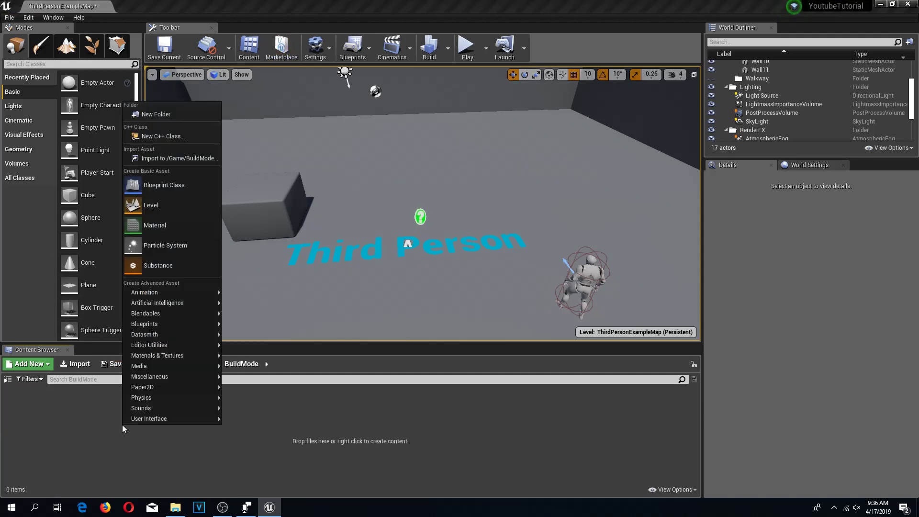
click(179, 116)
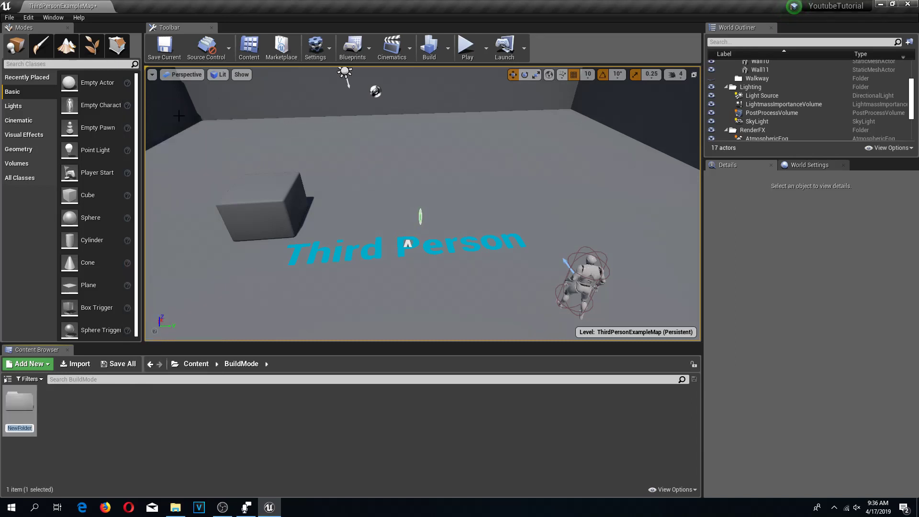
key(Return)
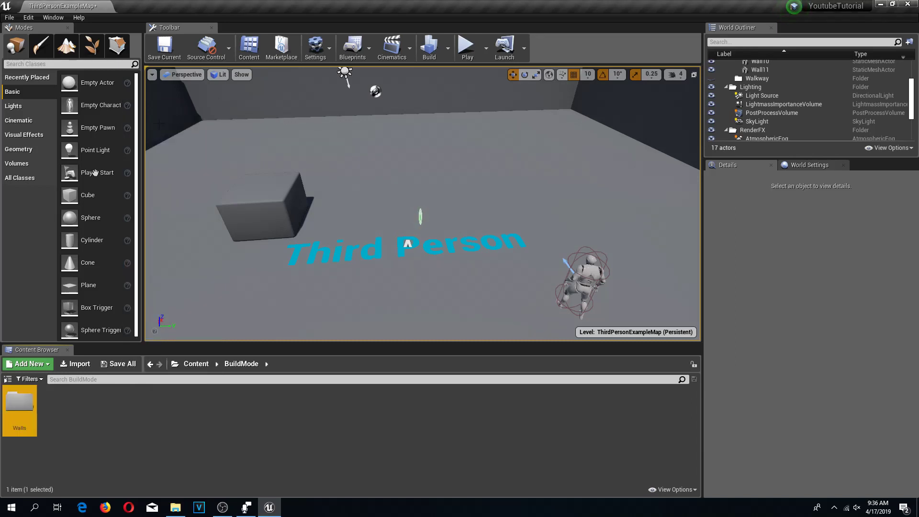
Step: Import all FBX and PNG files from the Walls folder on disk into BuildMode/Walls with the default FBX import options
double_click(23, 401)
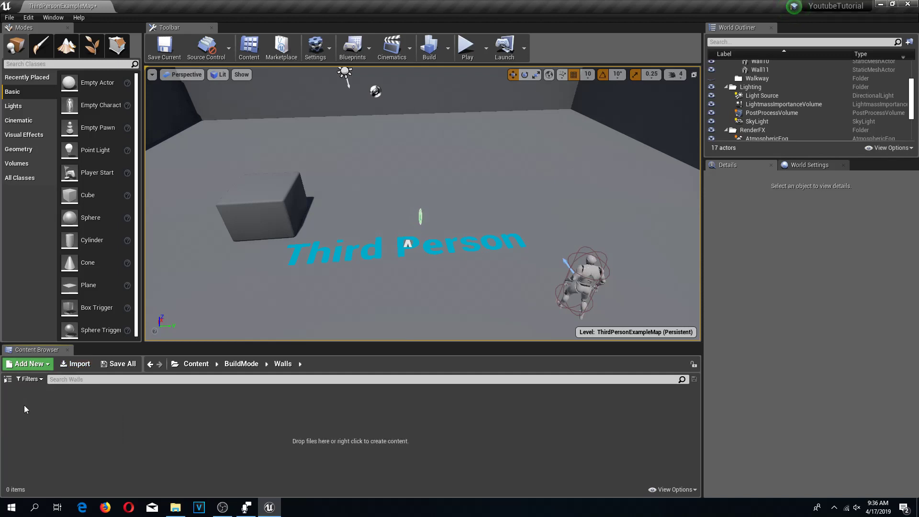
click(175, 507)
drag(462, 409, 373, 257)
drag(524, 171, 462, 97)
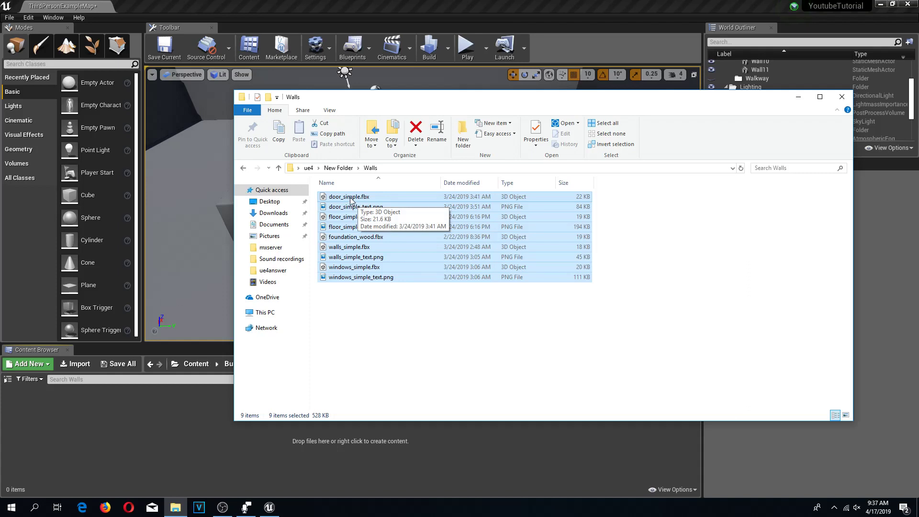
drag(351, 200, 162, 425)
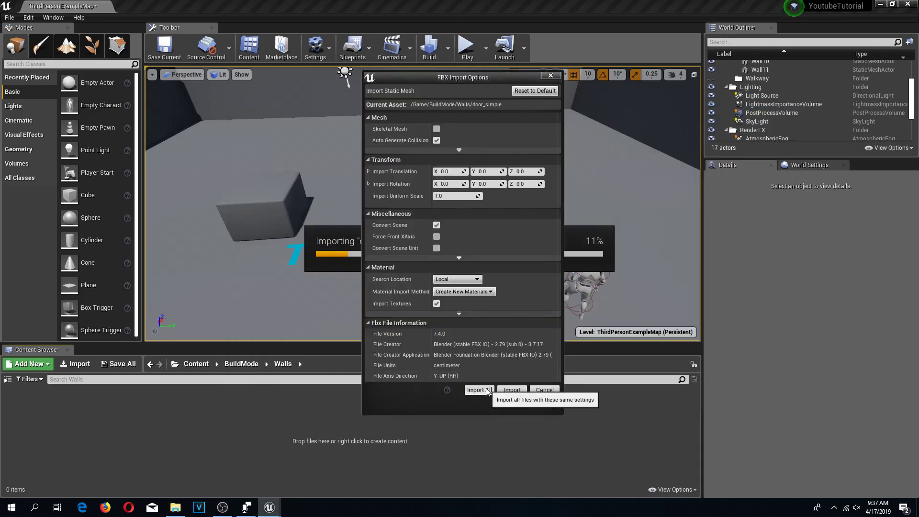
click(488, 391)
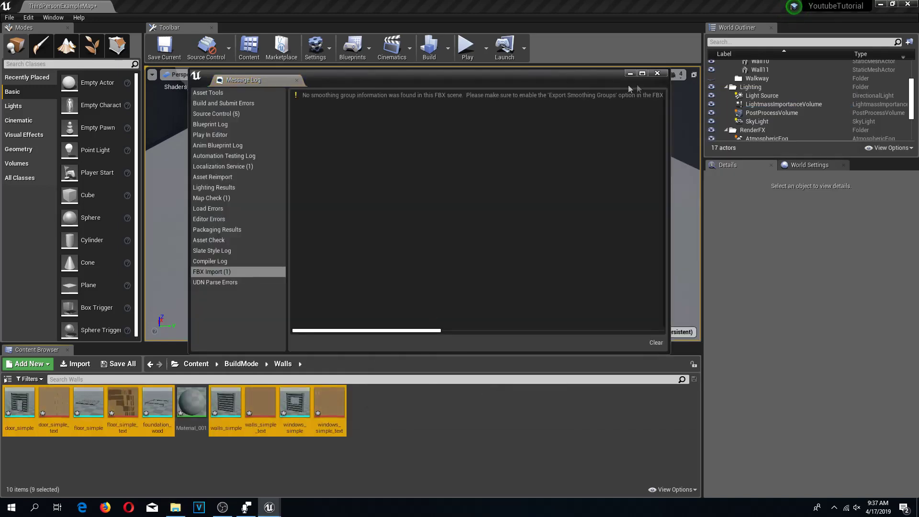
click(657, 74)
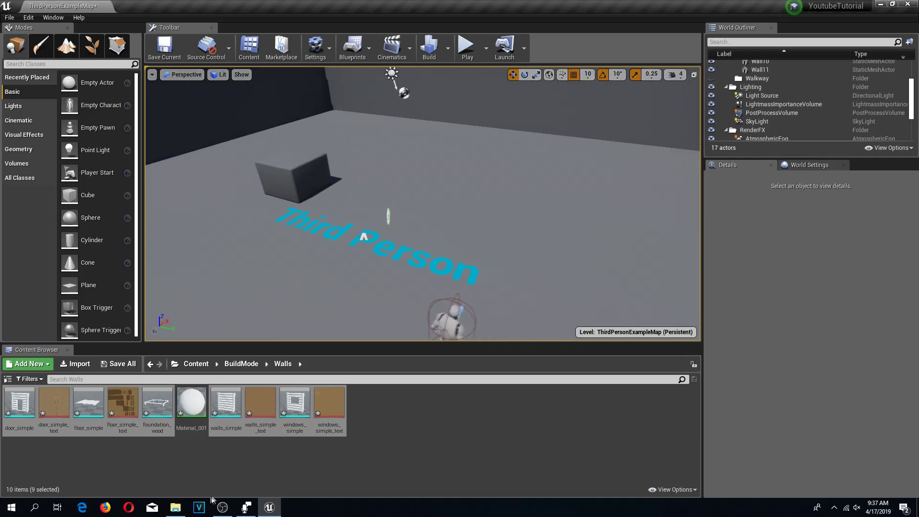
click(244, 448)
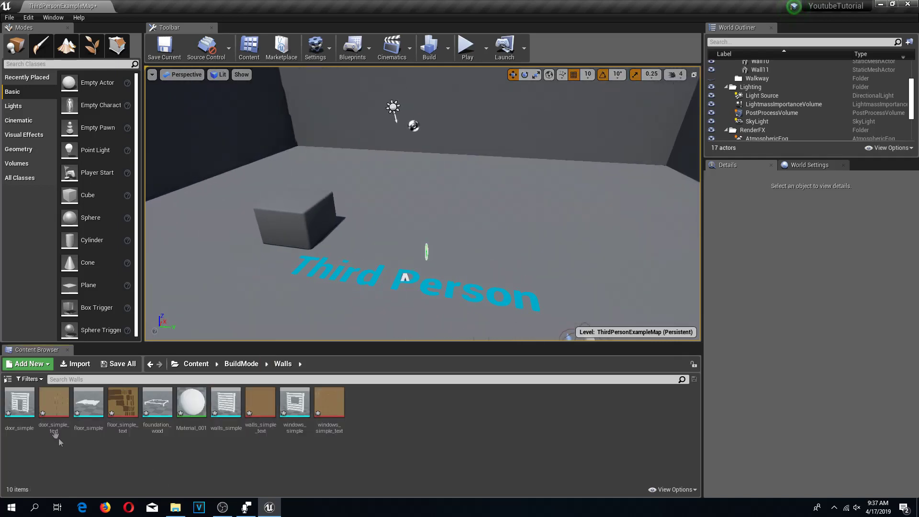
Step: Create materials from the door_simple_text, floor_simple_text, walls_simple_text and windows_simple_text textures
click(62, 406)
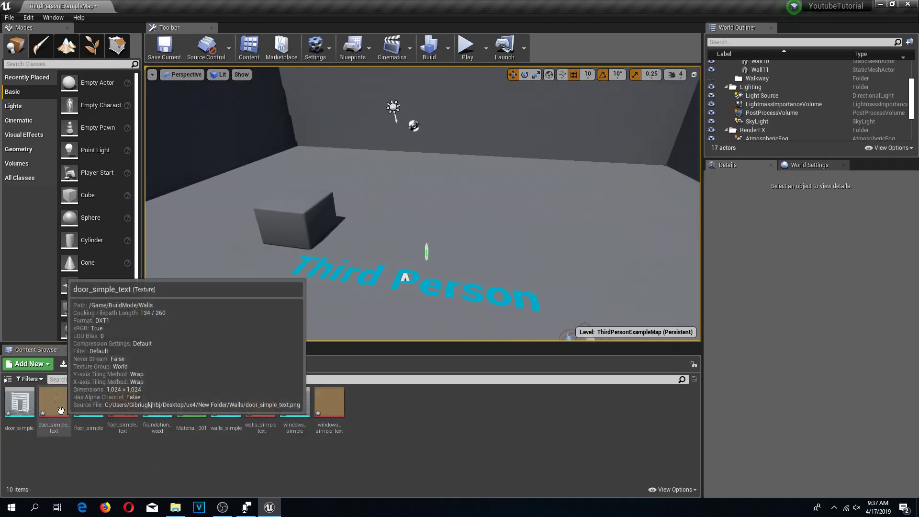
ctrl+click(115, 405)
ctrl+click(261, 403)
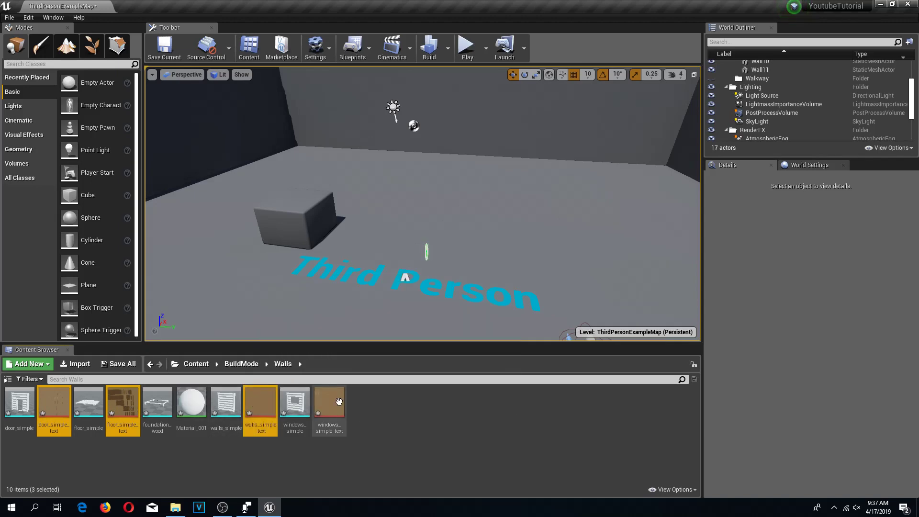
ctrl+click(329, 403)
right_click(330, 408)
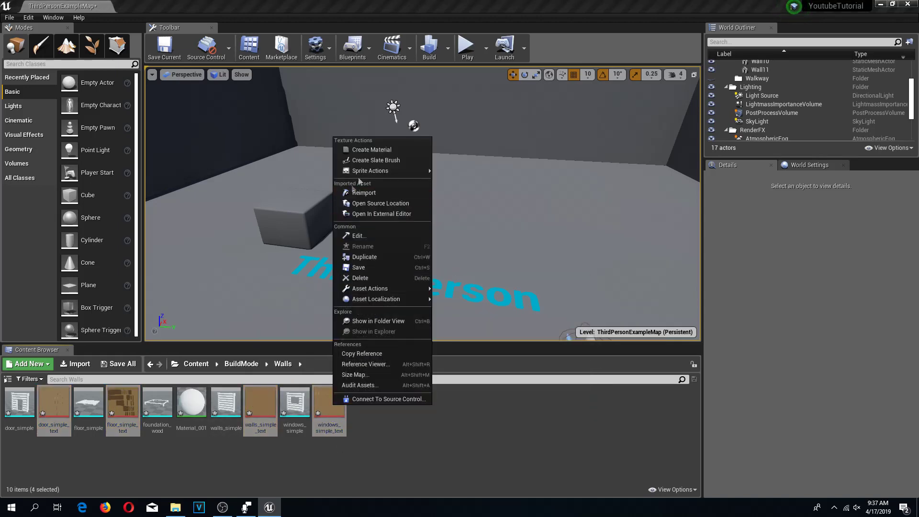
click(371, 150)
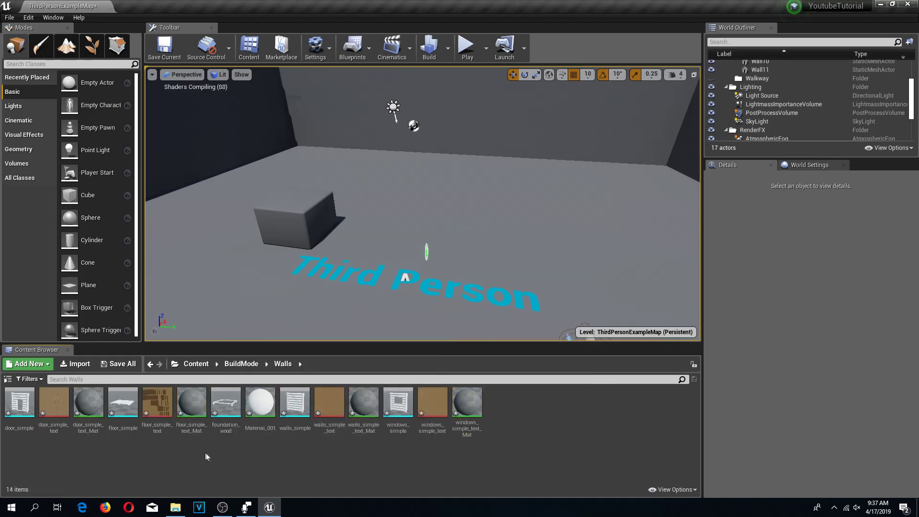
Step: Open the door, floor, walls and windows materials together in one maximized Material Editor window
double_click(88, 404)
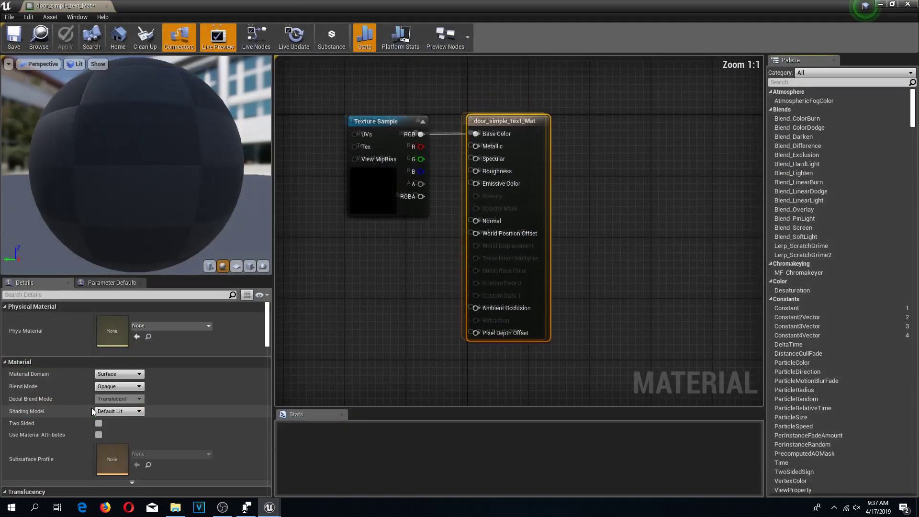
click(892, 4)
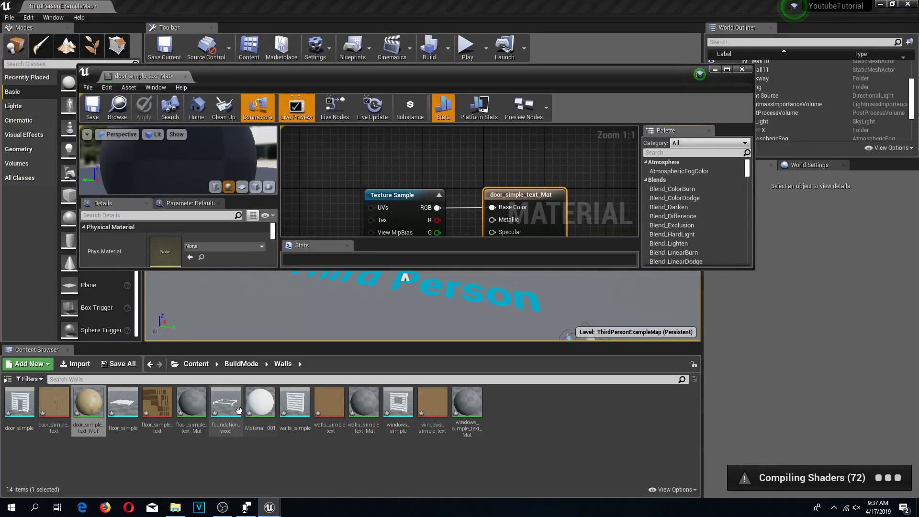
double_click(202, 404)
double_click(364, 405)
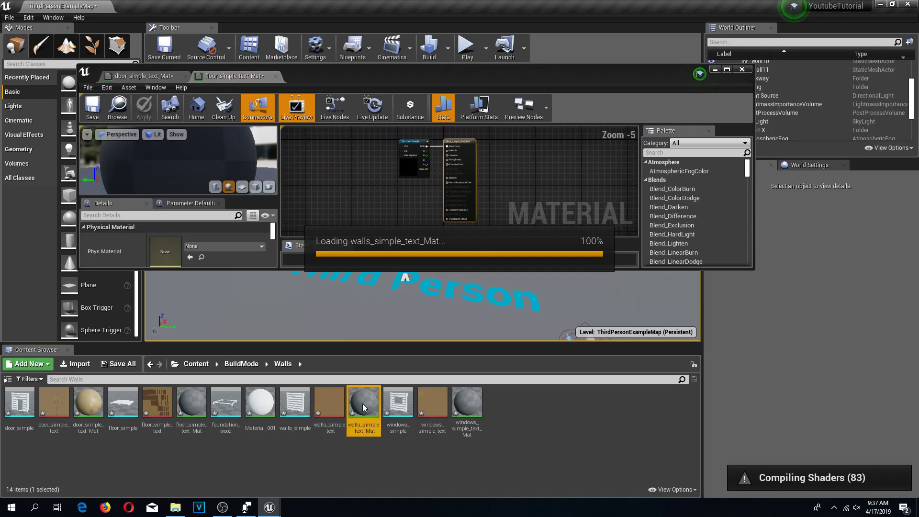
double_click(473, 409)
click(727, 69)
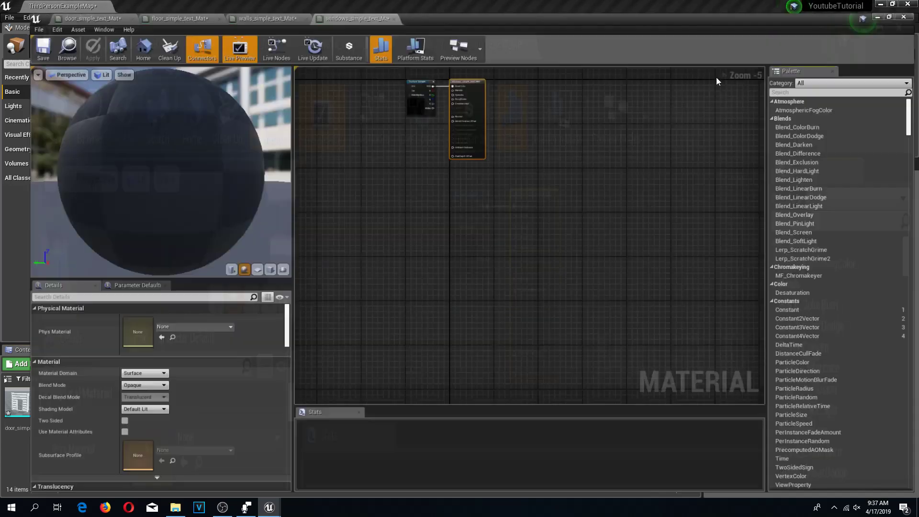
right_drag(512, 243, 524, 326)
Step: In door_simple_text_Mat, move the material output node farther away from the Texture Sample node
click(70, 6)
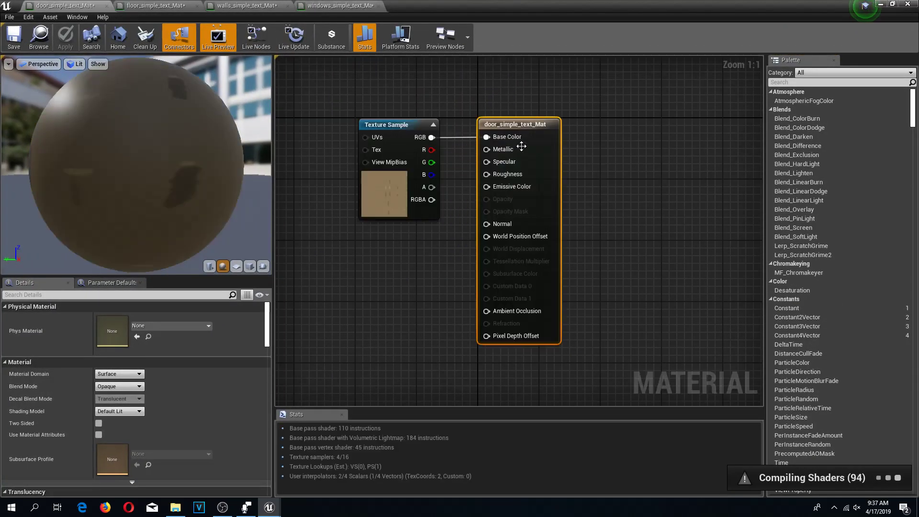
right_drag(567, 144, 498, 147)
drag(487, 127, 650, 129)
right_drag(650, 128, 503, 153)
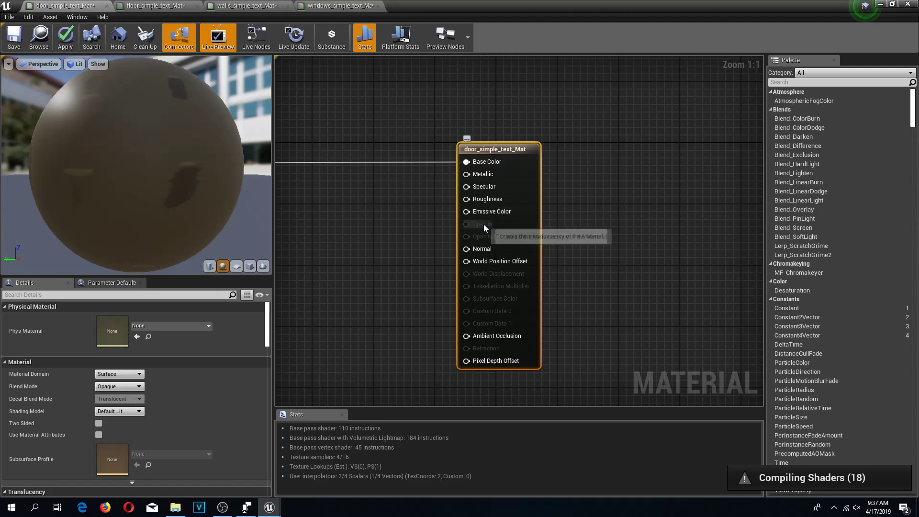
right_drag(415, 247, 489, 191)
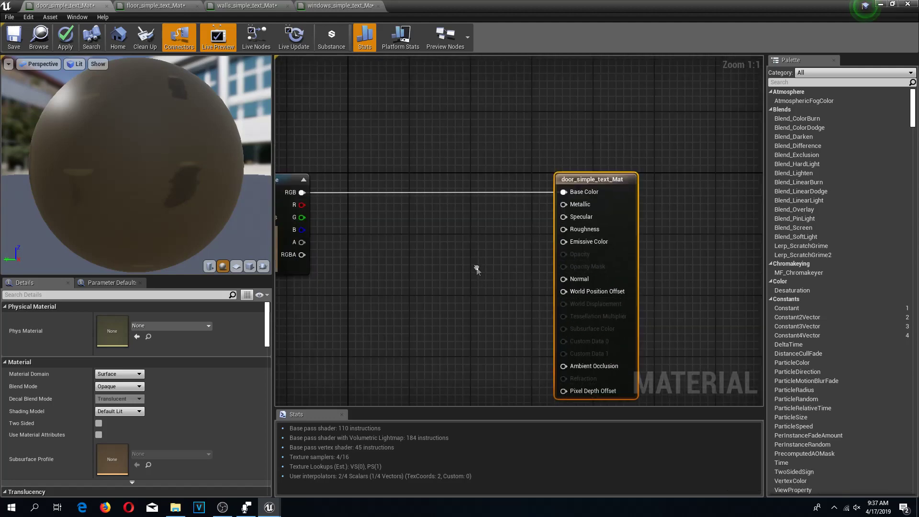
Step: Connect a Constant node with value 0 to the Specular input of door_simple_text_Mat and save the material
drag(547, 165, 457, 186)
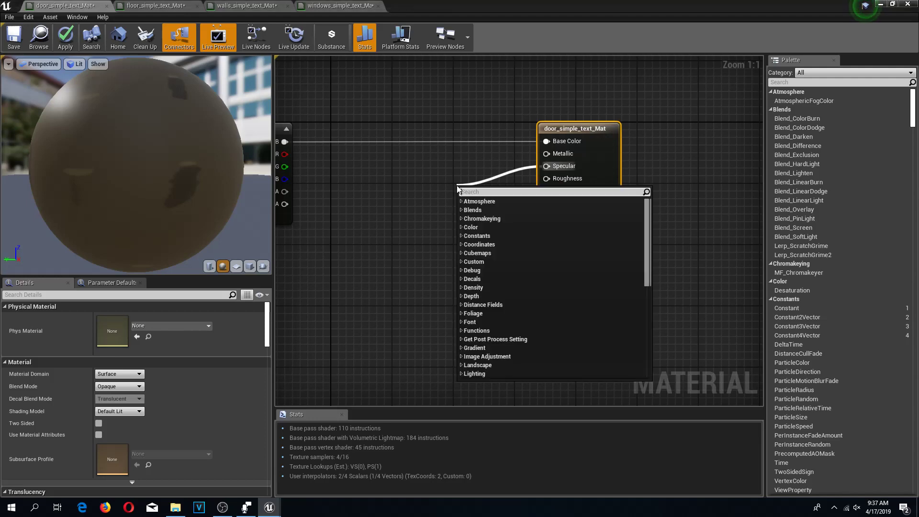
text(constant)
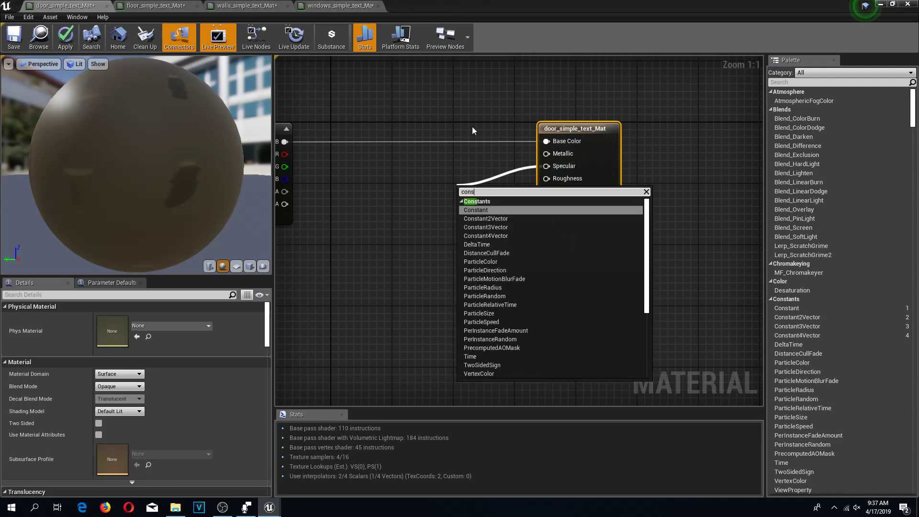
key(Return)
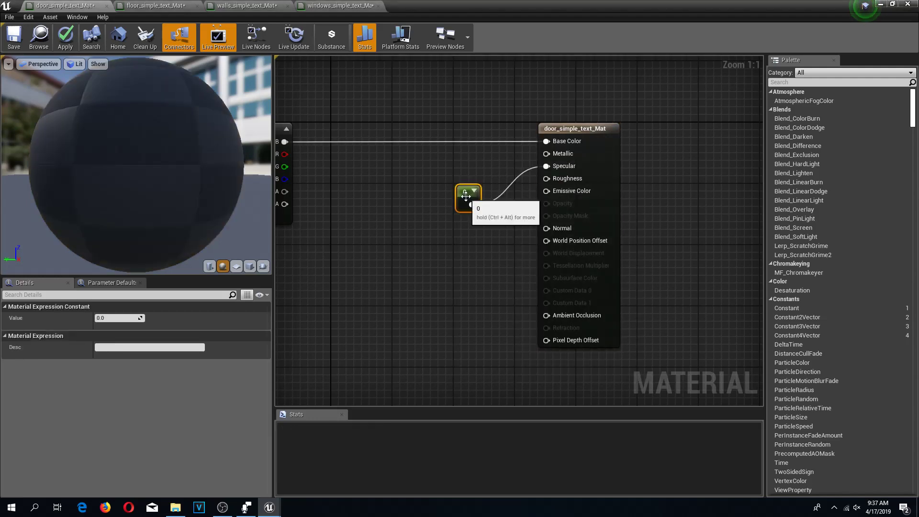
drag(466, 201, 471, 162)
click(479, 214)
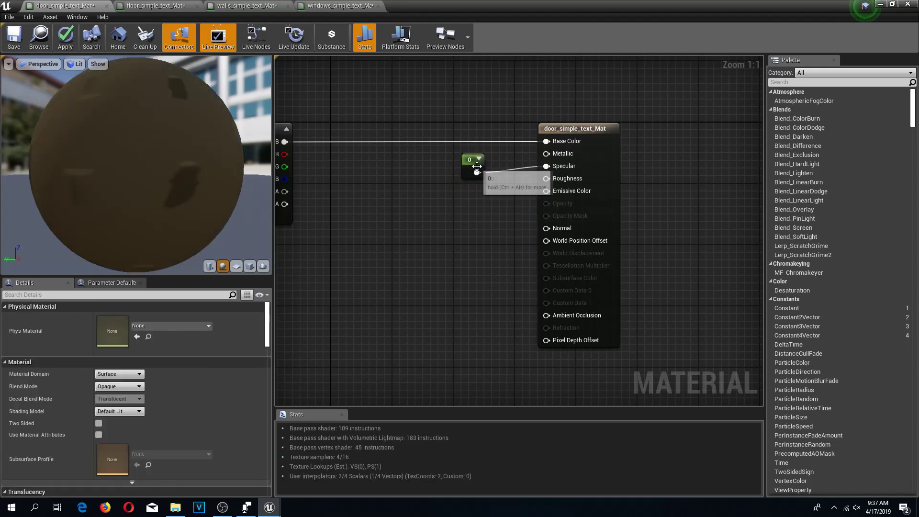
click(461, 159)
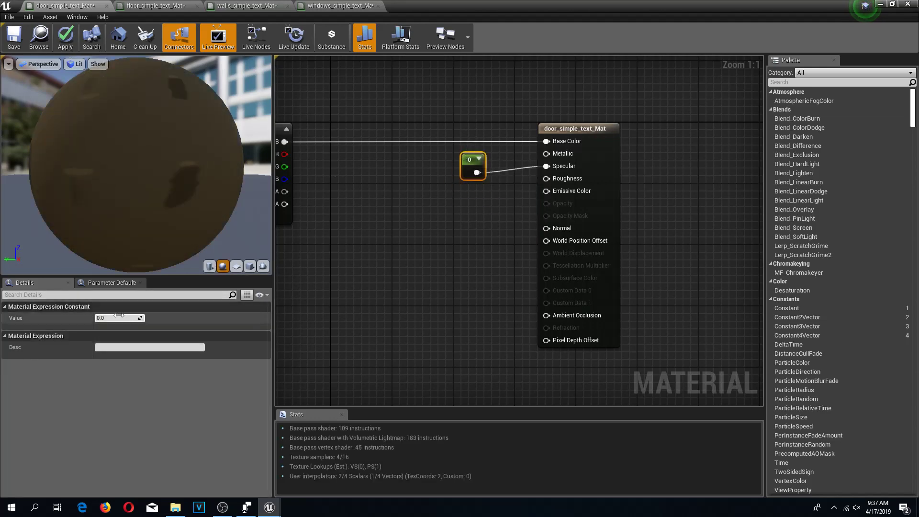
click(14, 37)
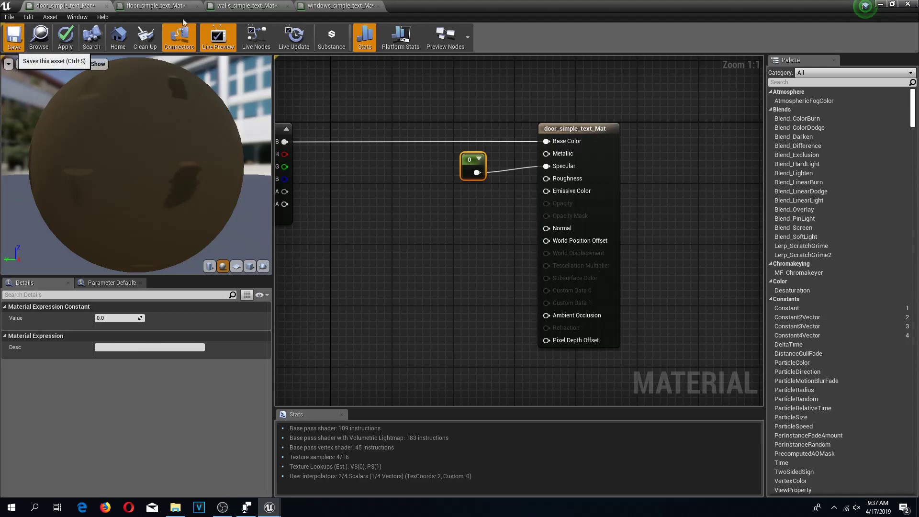
Step: Connect a Constant node with value 0 to the Specular input of floor_simple_text_Mat and save the material
click(155, 4)
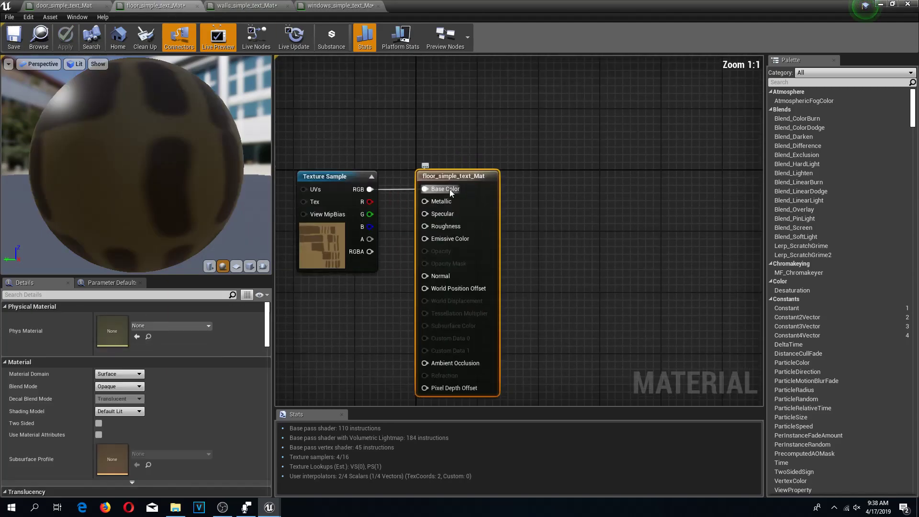
drag(451, 193, 538, 215)
text(c)
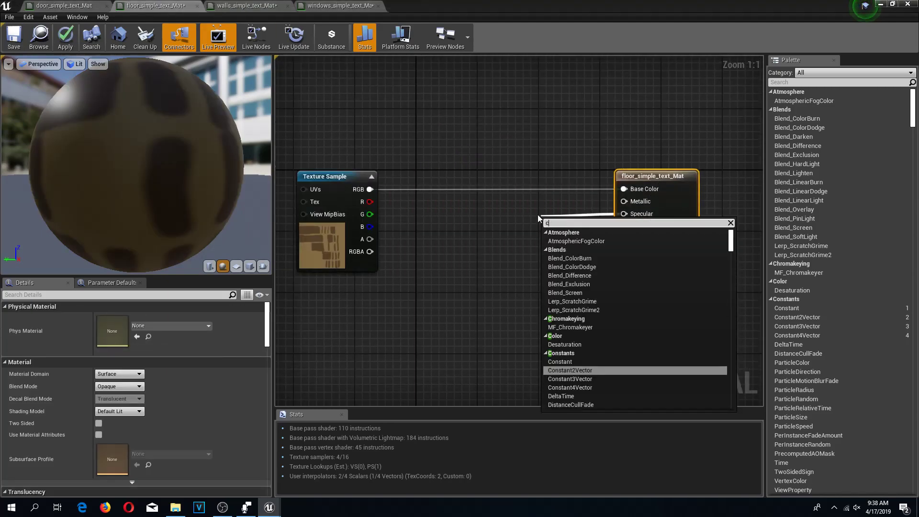
text(onst)
key(Return)
click(17, 39)
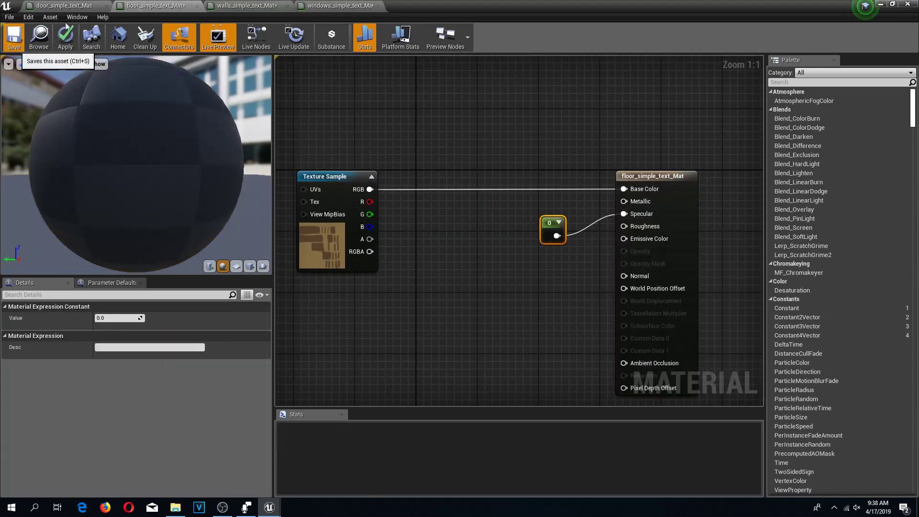
click(66, 28)
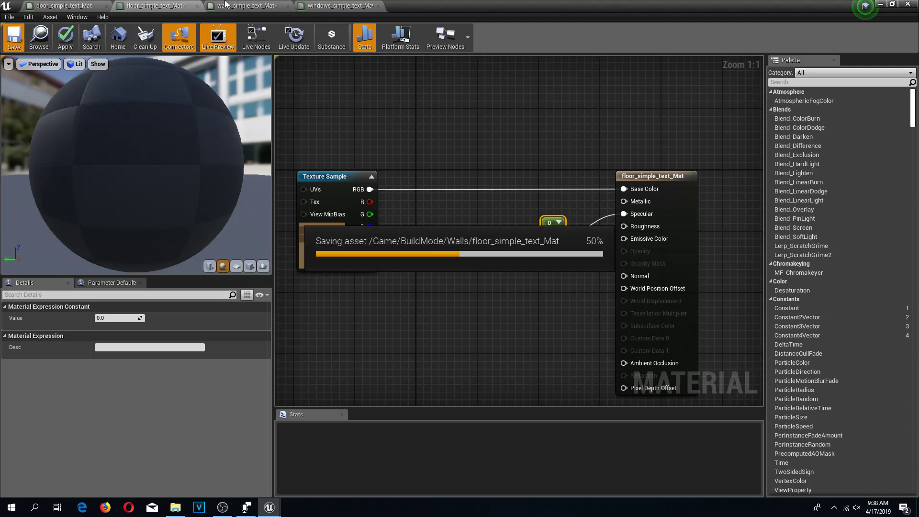
Step: Connect a Constant node with value 0 to the Specular input of walls_simple_text_Mat and save the material
click(247, 4)
scroll(407, 81, up, 6)
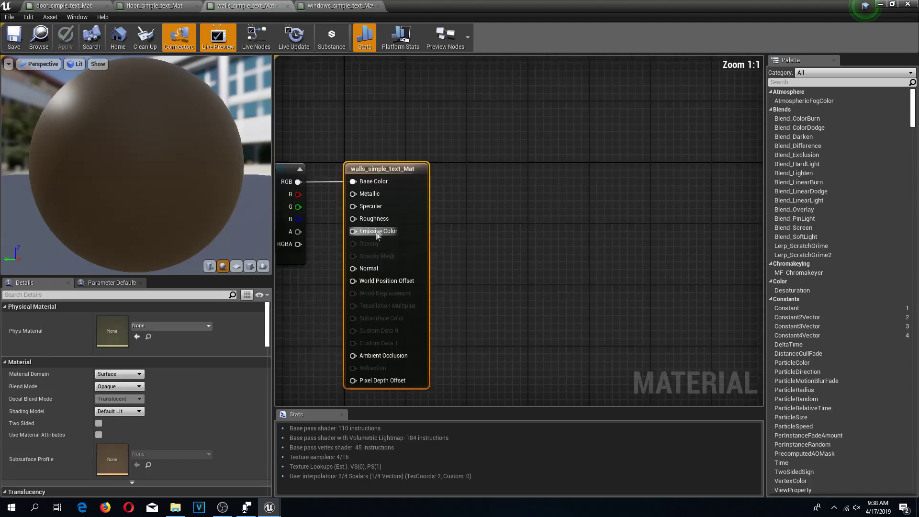
drag(414, 175, 432, 234)
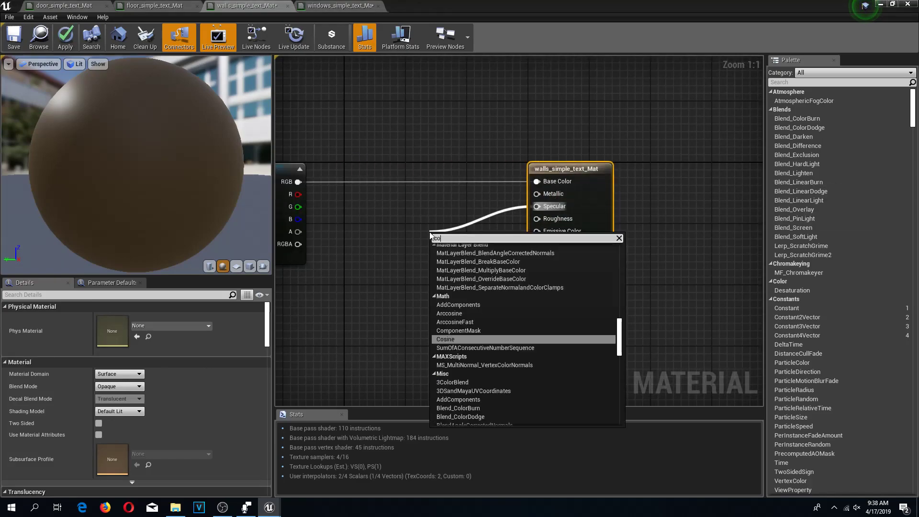
text(ns)
key(Return)
click(5, 36)
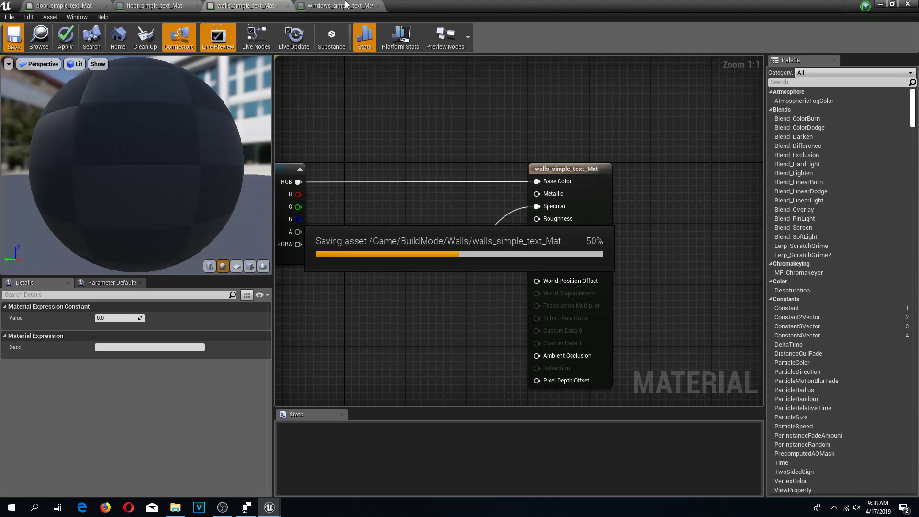
Step: Connect a Constant node with value 0 to the Specular input of windows_simple_text_Mat, save it and close the Material Editor
click(346, 5)
scroll(477, 165, up, 5)
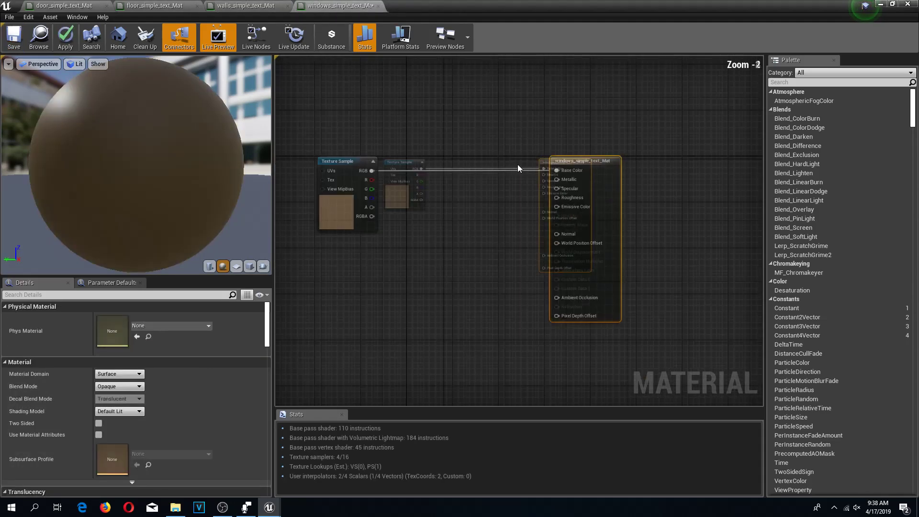
drag(570, 197, 467, 195)
text(const)
key(Return)
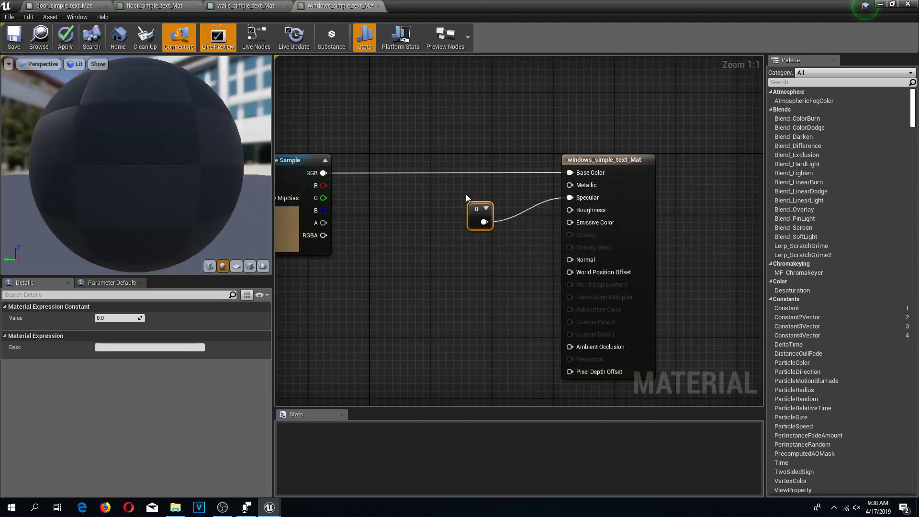
click(14, 42)
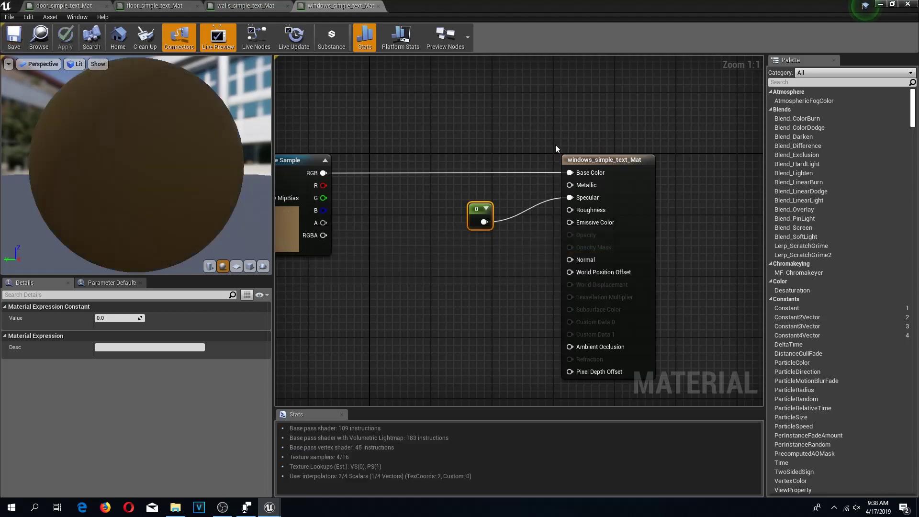
click(908, 4)
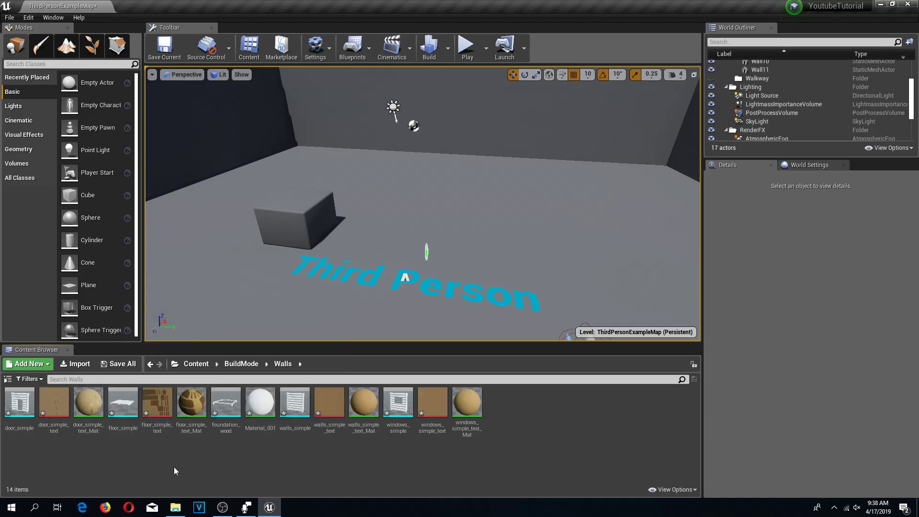
Step: Open the door_simple, floor_simple, foundation_wood, walls_simple and windows_simple meshes together in one maximized Static Mesh Editor window
double_click(19, 402)
click(894, 5)
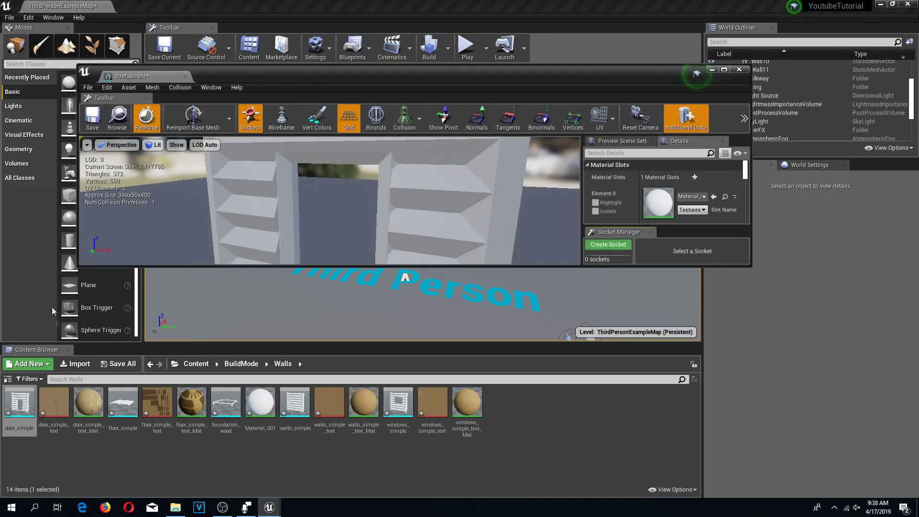
double_click(123, 402)
double_click(226, 403)
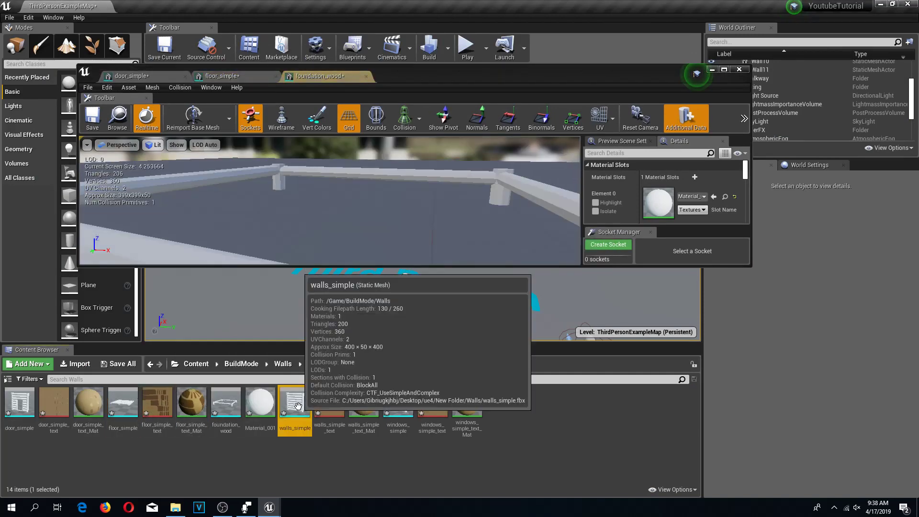
double_click(295, 402)
double_click(388, 408)
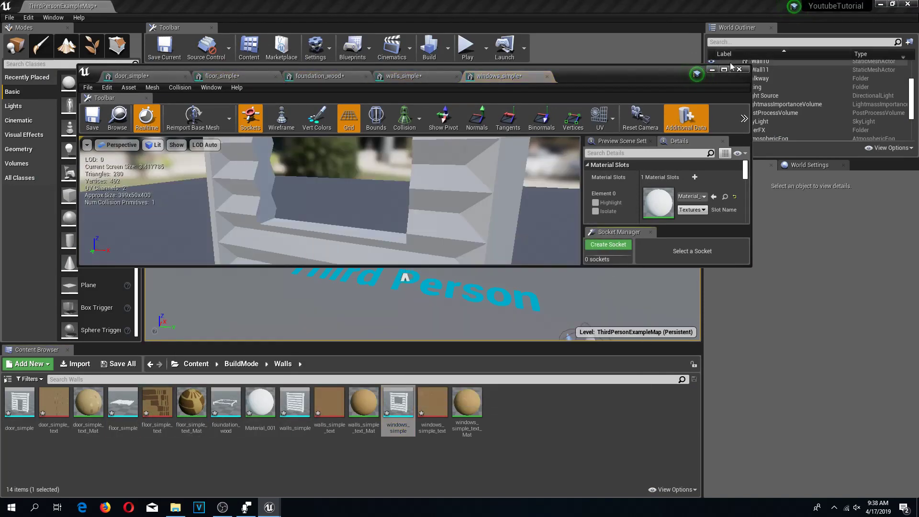
click(726, 71)
Step: Bring up the door_simple mesh and display its simple collision
click(326, 5)
click(245, 4)
click(144, 5)
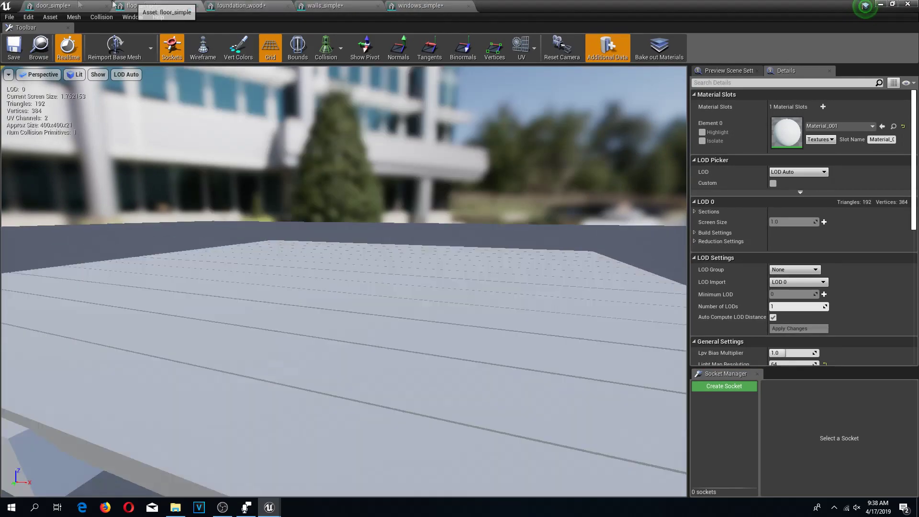
click(59, 6)
mouse_move(321, 163)
right_down()
mouse_move(268, 166)
mouse_move(354, 175)
mouse_move(335, 170)
right_up()
drag(302, 164, 342, 161)
right_drag(342, 161, 342, 155)
drag(347, 165, 328, 167)
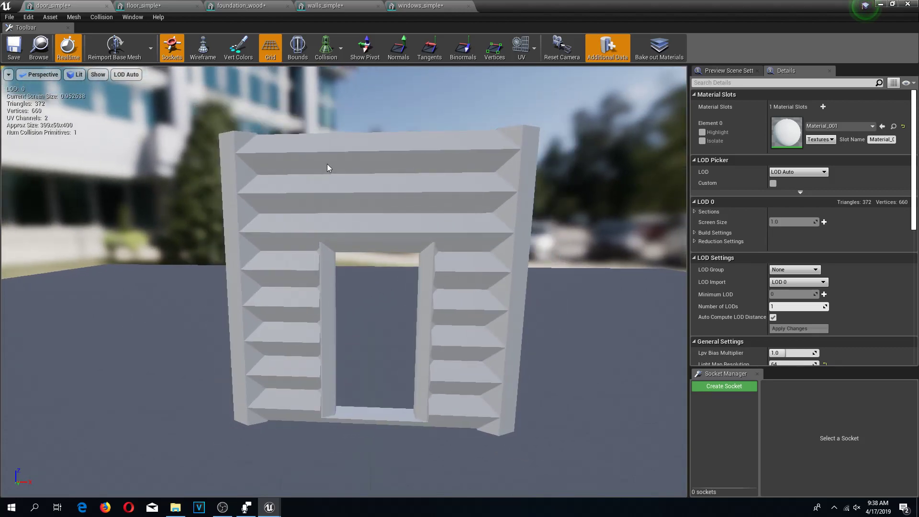
click(326, 48)
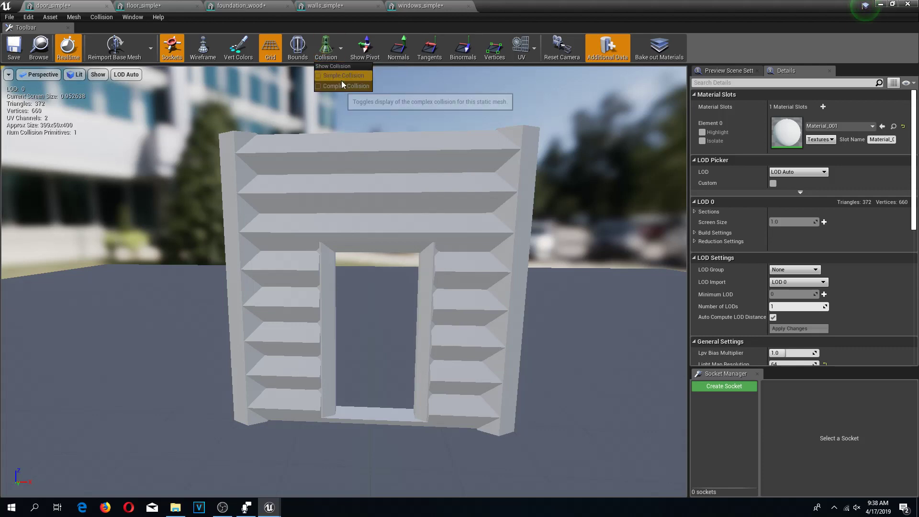
click(341, 76)
Step: Examine how the simple collision of door_simple covers the wall and its doorway opening
drag(387, 161, 354, 173)
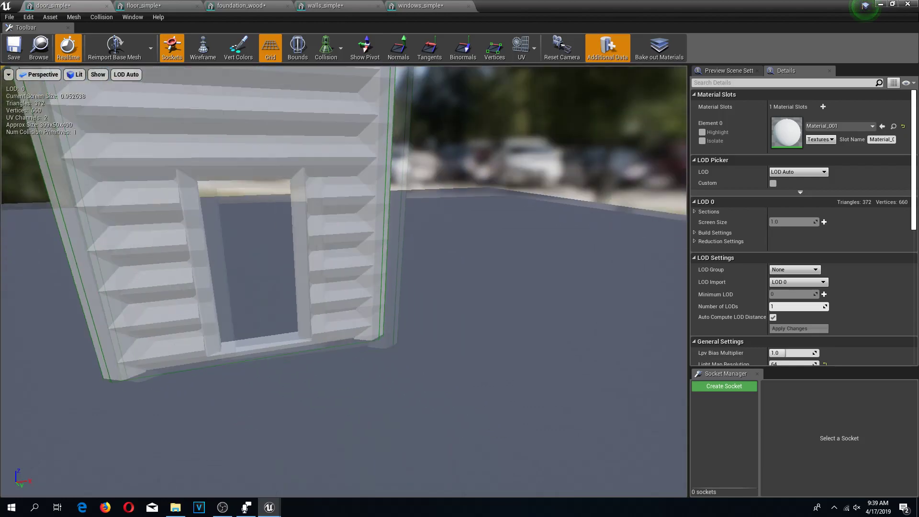
right_drag(354, 172, 170, 121)
key(w)
key(s)
key(s)
key(w)
key(s)
key(d)
key(w)
key(w)
key(a)
key(d)
key(a)
key(w)
key(w)
key(s)
key(w)
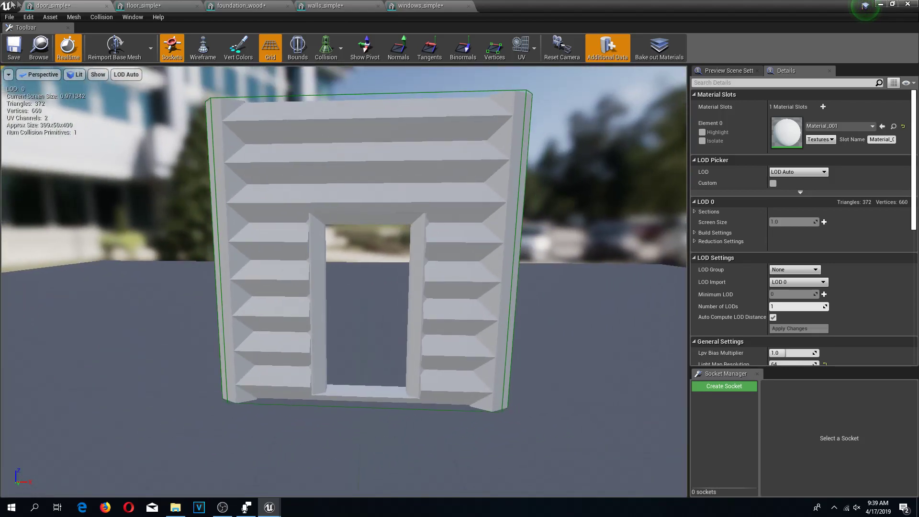
Step: Set the Collision Complexity of door_simple to Use Complex Collision As Simple
scroll(781, 235, down, 4)
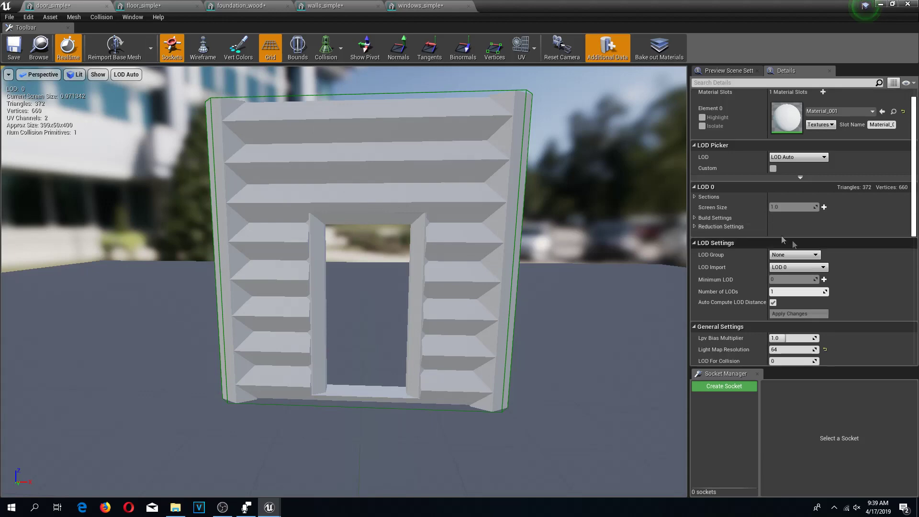
scroll(766, 236, up, 4)
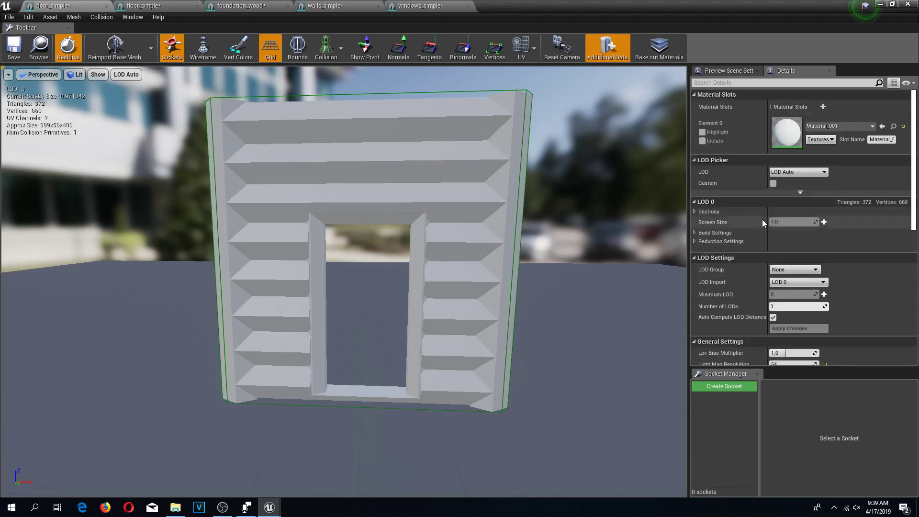
scroll(752, 190, down, 9)
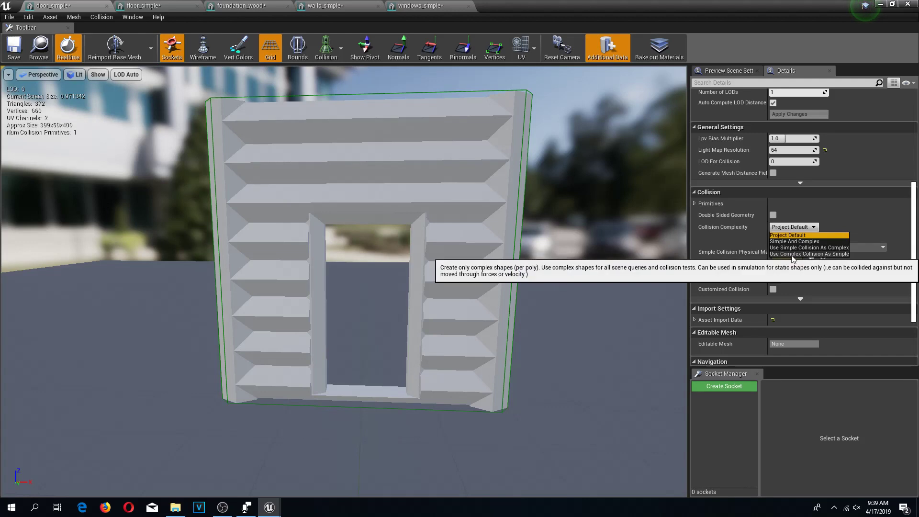
click(836, 254)
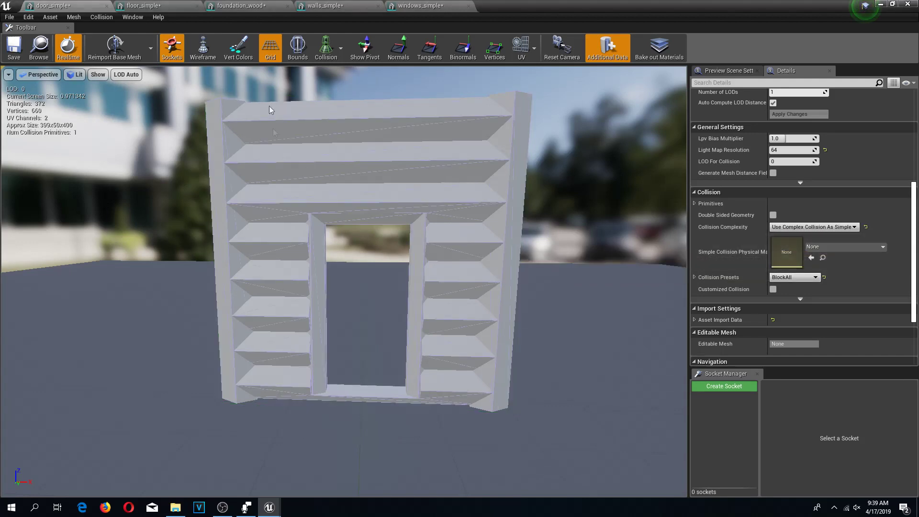
Step: Display only the complex collision of door_simple and examine it around the doorway opening
click(343, 76)
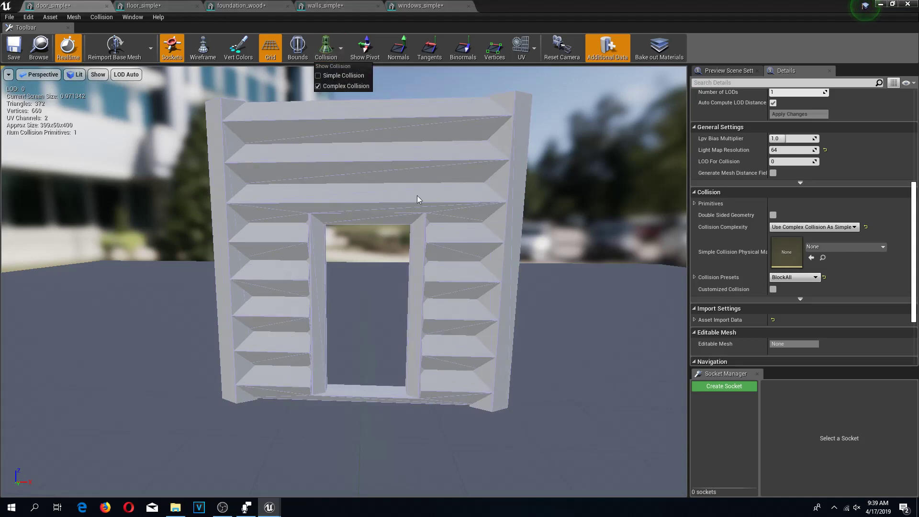
key(w)
right_drag(419, 200, 560, 176)
key(s)
key(w)
key(s)
key(s)
key(w)
key(s)
key(w)
key(w)
key(s)
key(d)
key(w)
key(s)
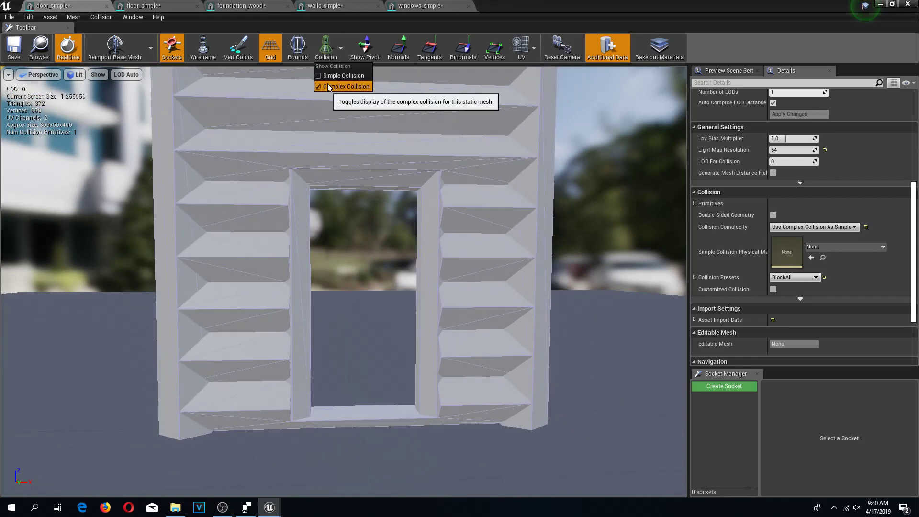
Step: Turn off the collision display for door_simple
click(331, 75)
drag(360, 77, 332, 82)
right_drag(331, 225, 350, 185)
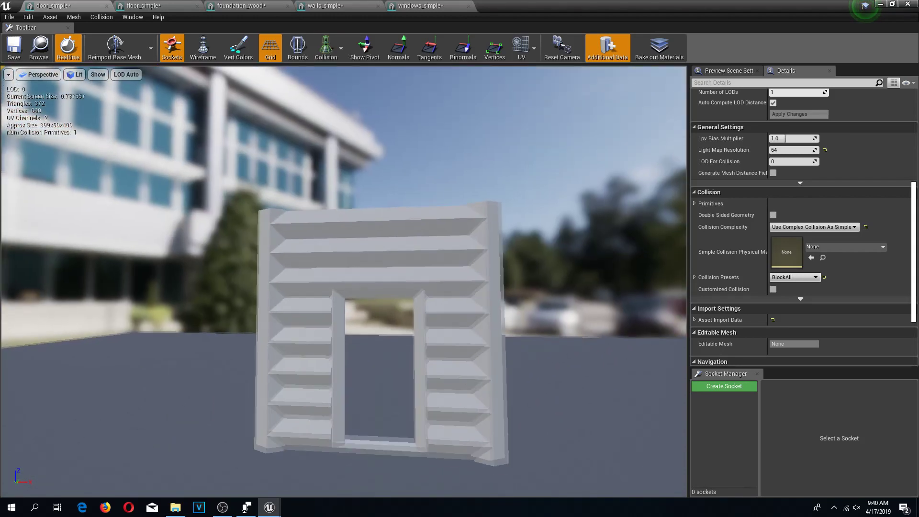
Step: Assign door_simple_text_Mat to the material slot of the door_simple mesh
scroll(885, 144, up, 5)
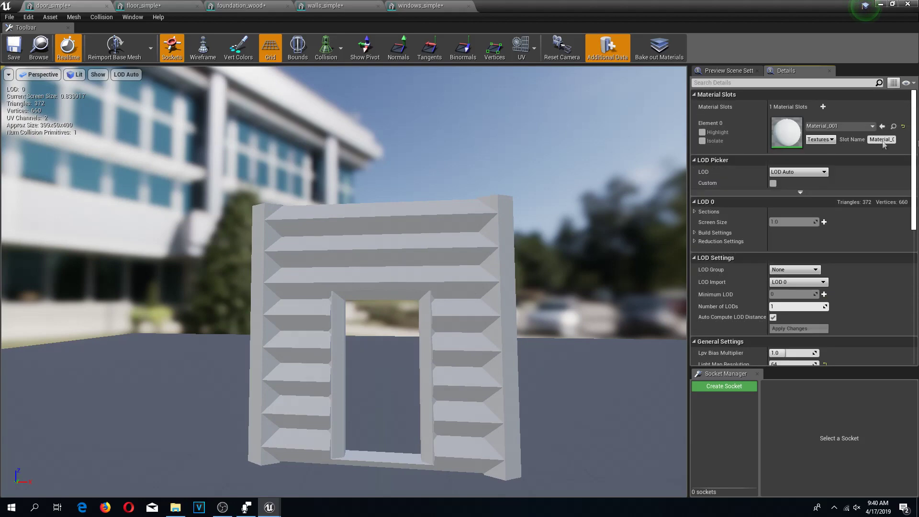
click(823, 127)
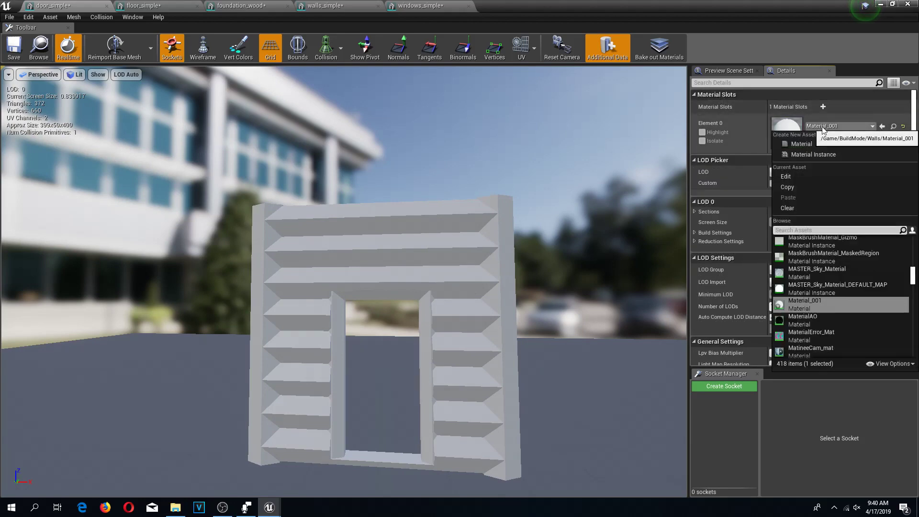
text(door)
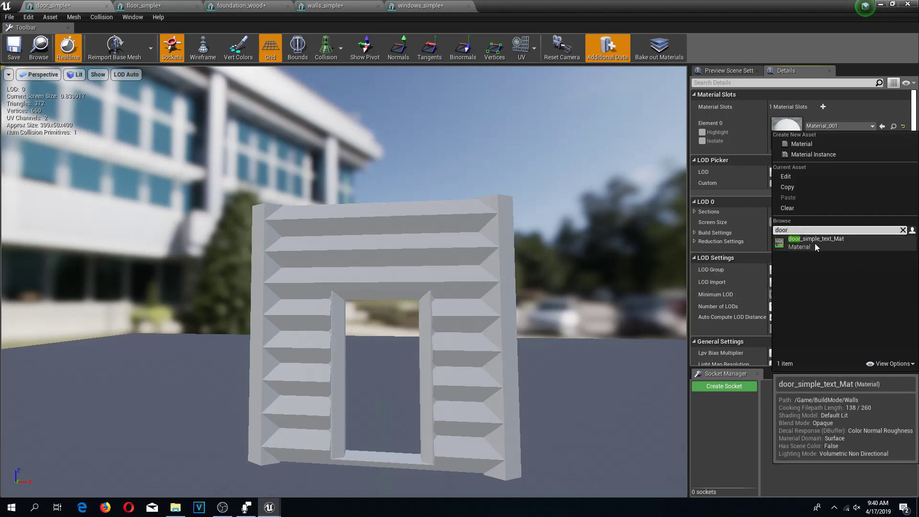
click(815, 243)
double_click(691, 7)
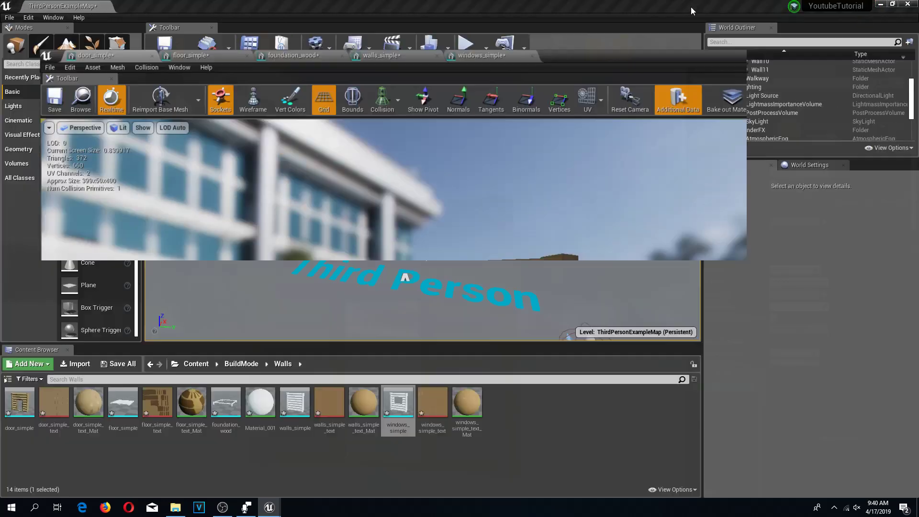
click(101, 397)
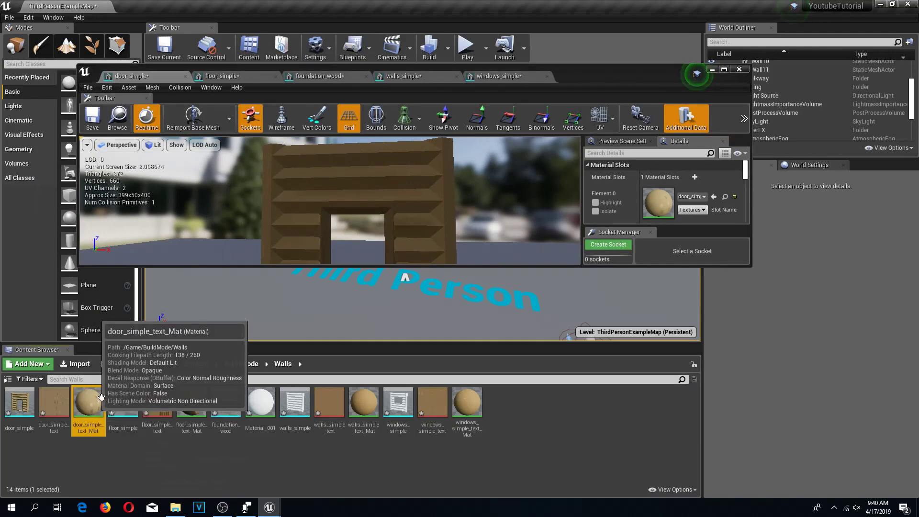
click(724, 70)
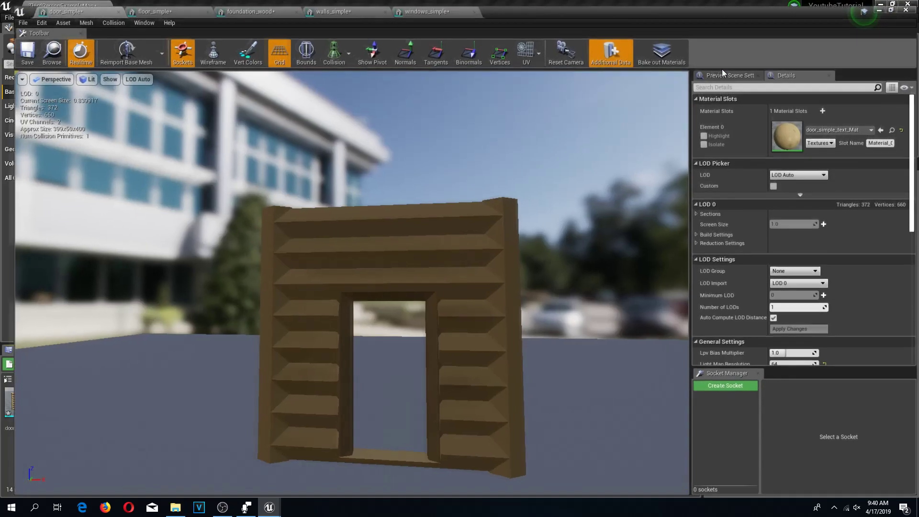
Step: Assign floor_simple_text_Mat to the material slot of the floor_simple mesh and save the mesh
click(143, 6)
scroll(443, 221, down, 8)
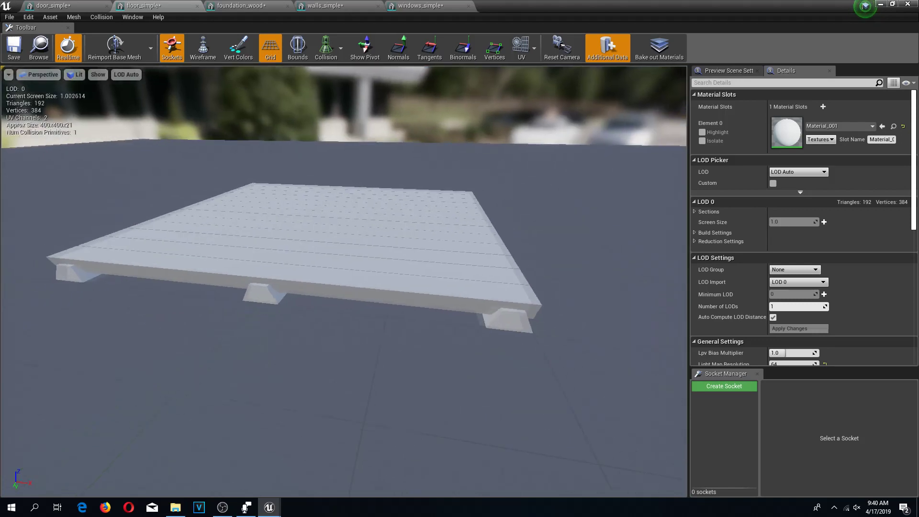
mouse_move(398, 242)
right_down()
mouse_move(384, 263)
mouse_move(382, 227)
mouse_move(393, 214)
mouse_move(424, 246)
mouse_move(403, 230)
right_up()
key(w)
key(s)
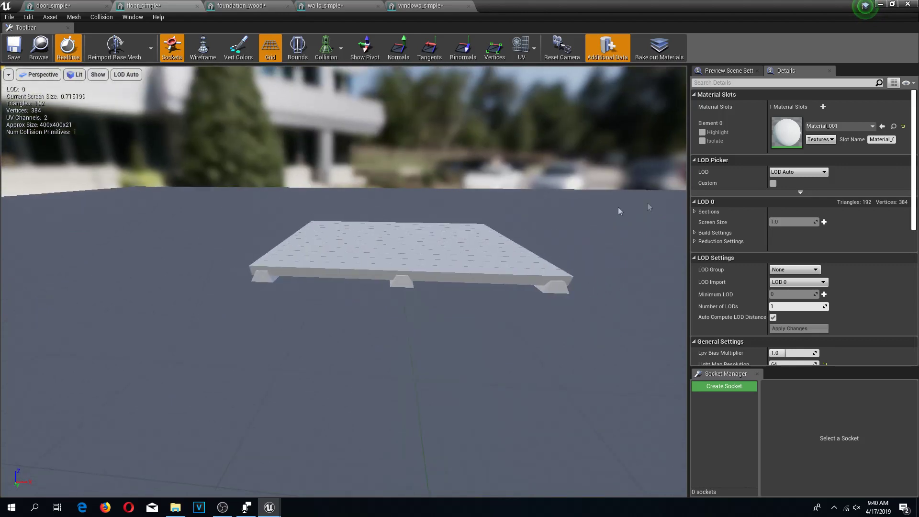
click(819, 128)
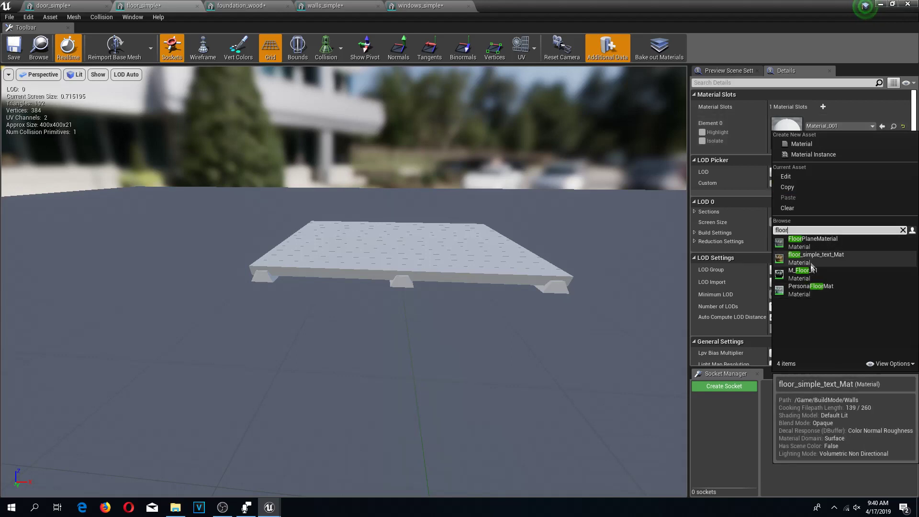
click(811, 265)
right_drag(541, 260, 515, 261)
key(s)
key(d)
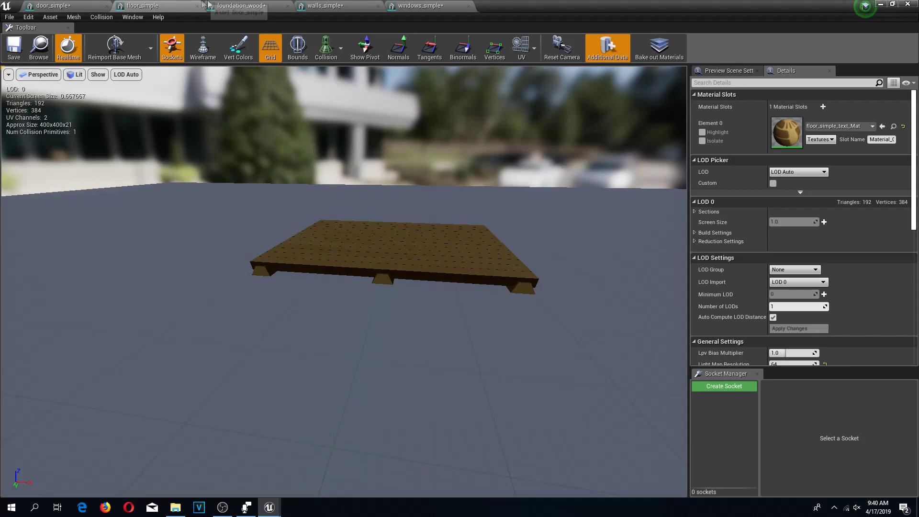
Step: Assign walls_simple_text_Mat to the material slot of the foundation_wood mesh
click(230, 5)
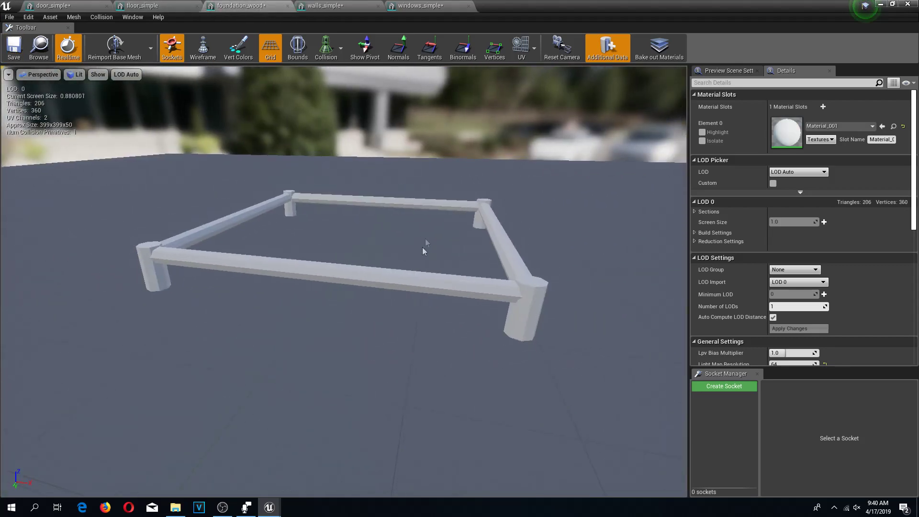
key(s)
right_drag(455, 280, 479, 277)
key(a)
key(w)
click(834, 127)
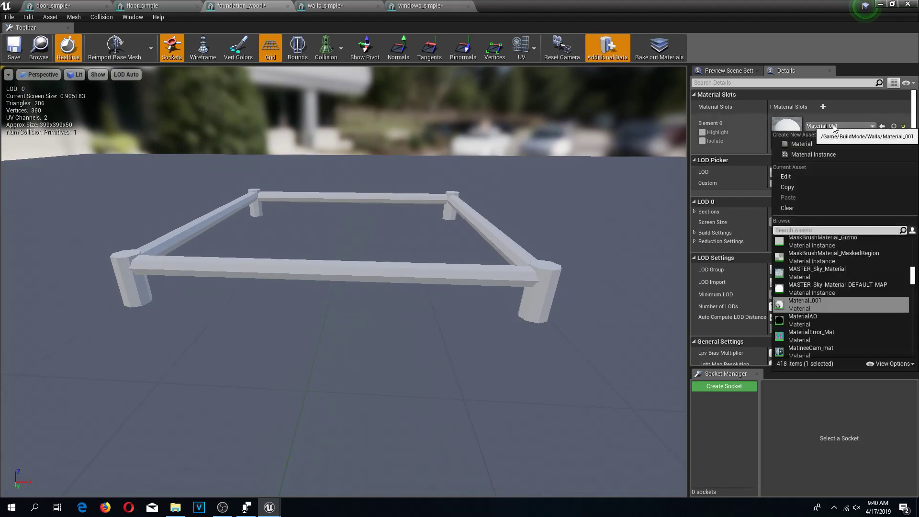
text(wall)
click(816, 240)
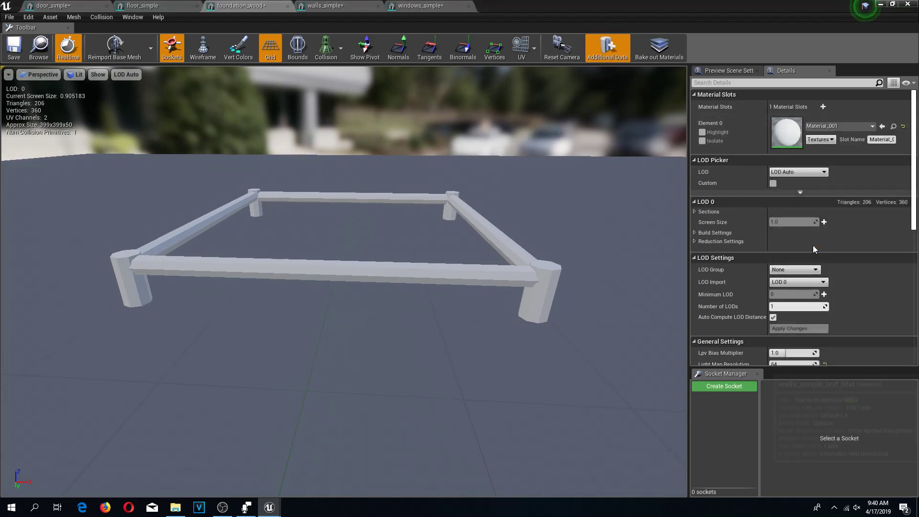
right_drag(343, 282, 225, 306)
right_drag(502, 234, 412, 224)
Step: Set the Collision Complexity of foundation_wood to Use Complex Collision As Simple and save the mesh
scroll(814, 192, down, 8)
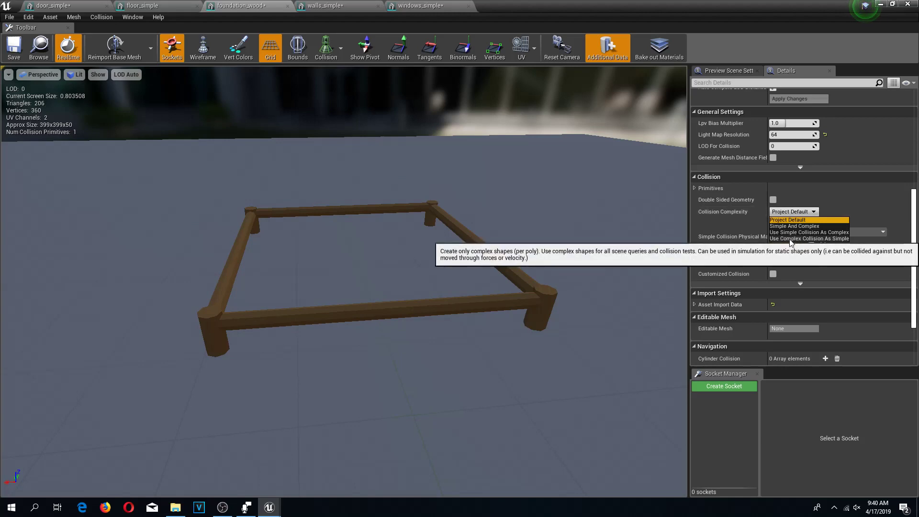
click(809, 239)
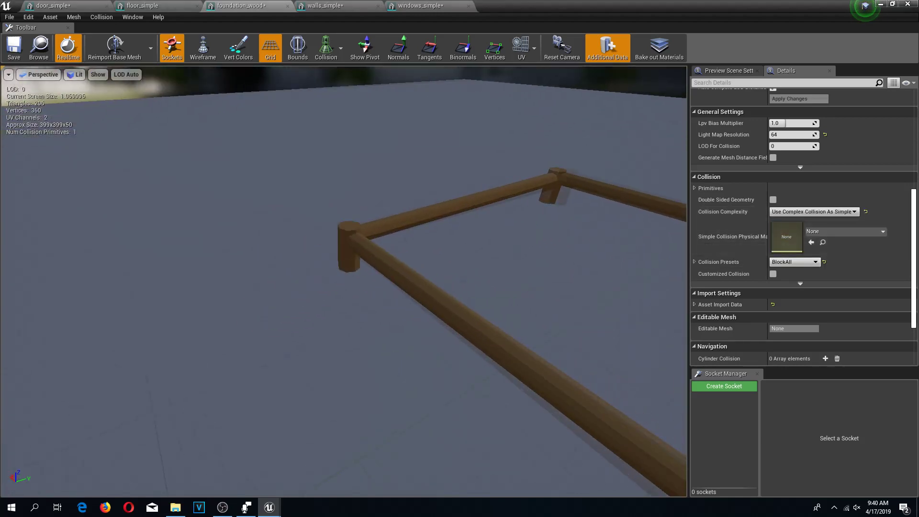
right_drag(344, 282, 434, 264)
Step: Assign walls_simple_text_Mat to the material slot of the walls_simple mesh and save the mesh
click(325, 5)
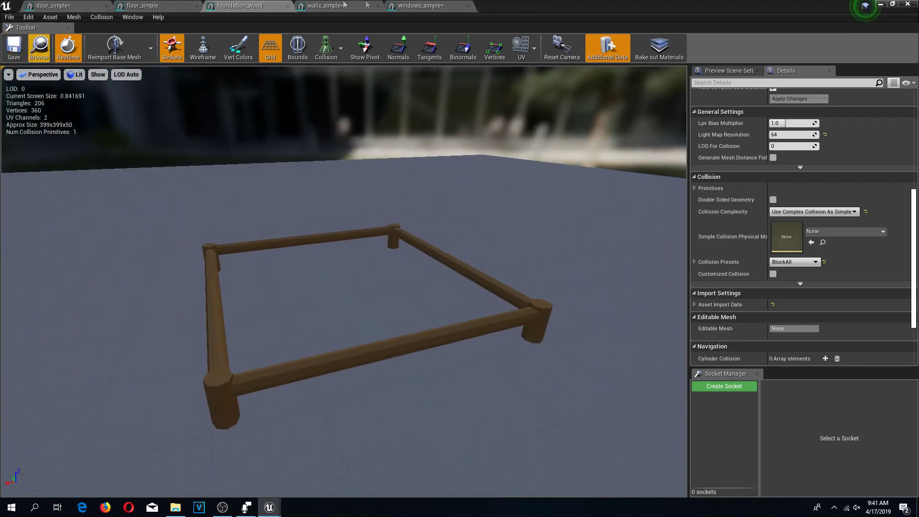
key(f)
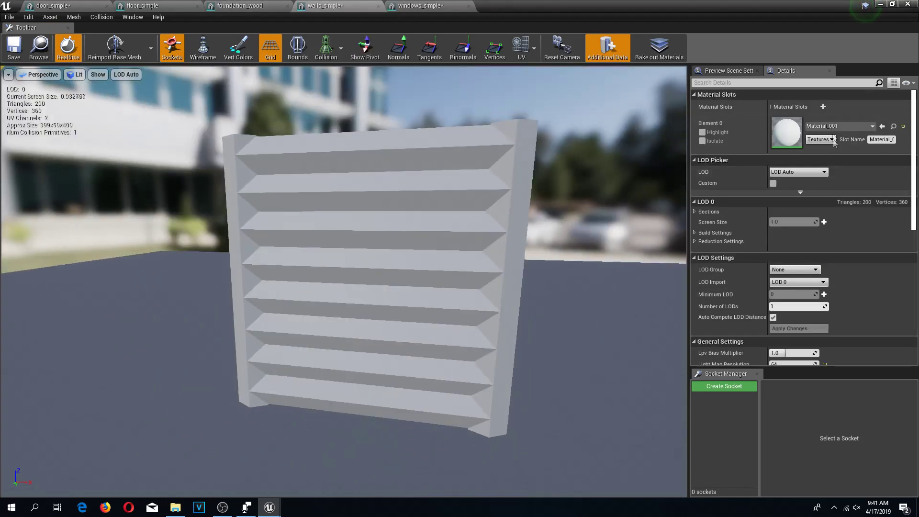
click(831, 125)
text(wall)
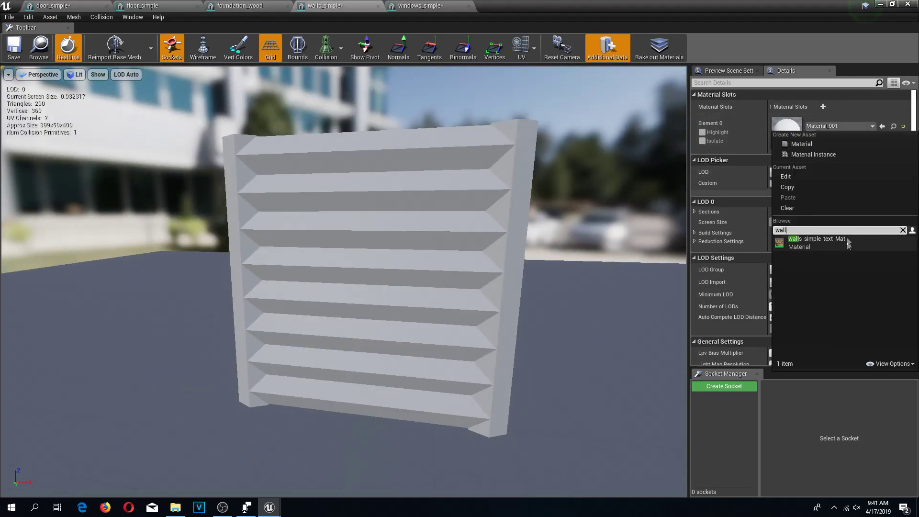
click(814, 241)
drag(344, 268, 306, 229)
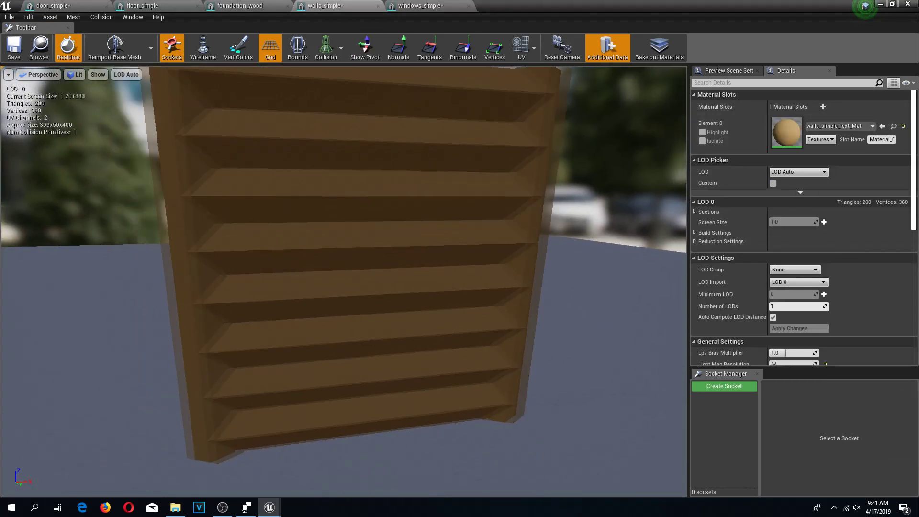
click(14, 48)
right_drag(307, 230, 287, 191)
Step: Assign windows_simple_text_Mat to the material slot of the windows_simple mesh
click(420, 6)
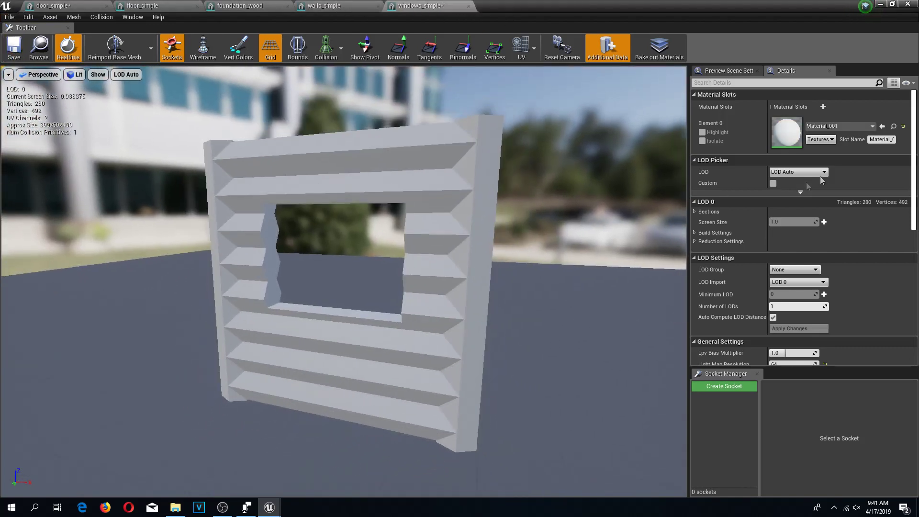
click(826, 127)
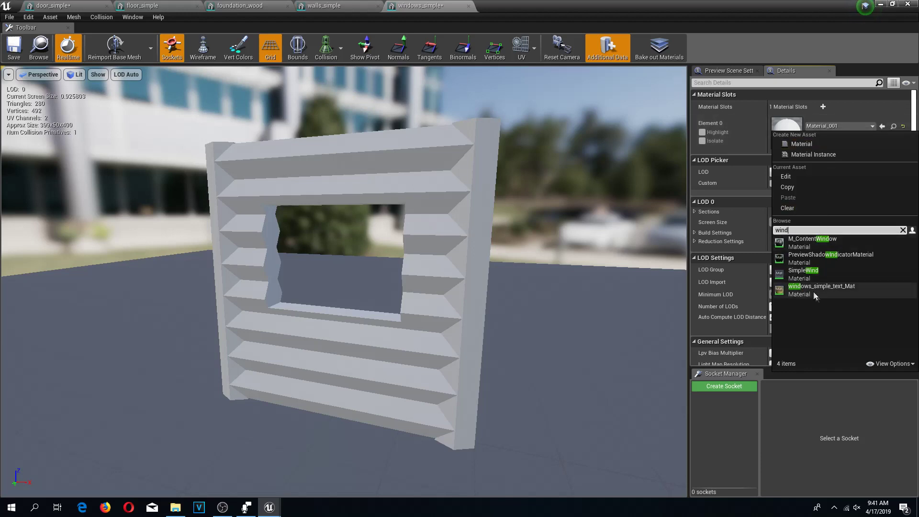
click(816, 296)
Step: Set the Collision Complexity of windows_simple to Use Complex Collision As Simple and save the mesh
scroll(838, 255, down, 5)
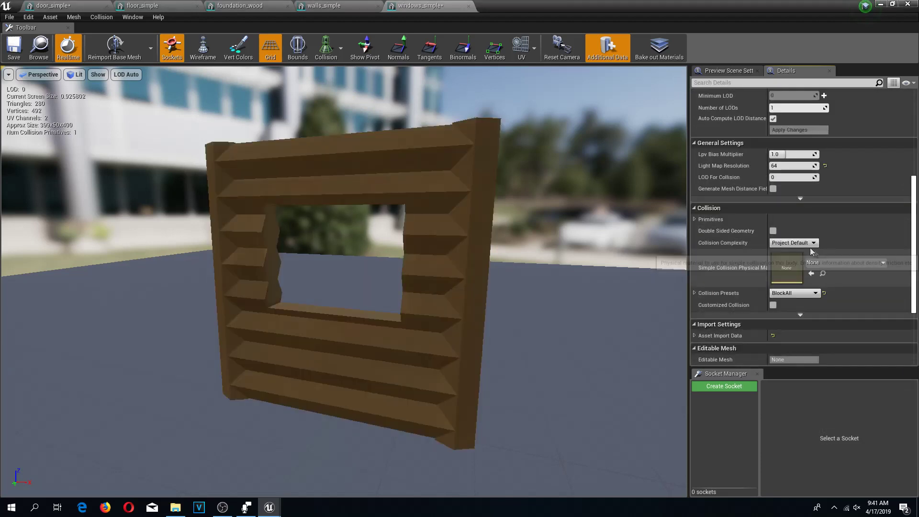
click(804, 243)
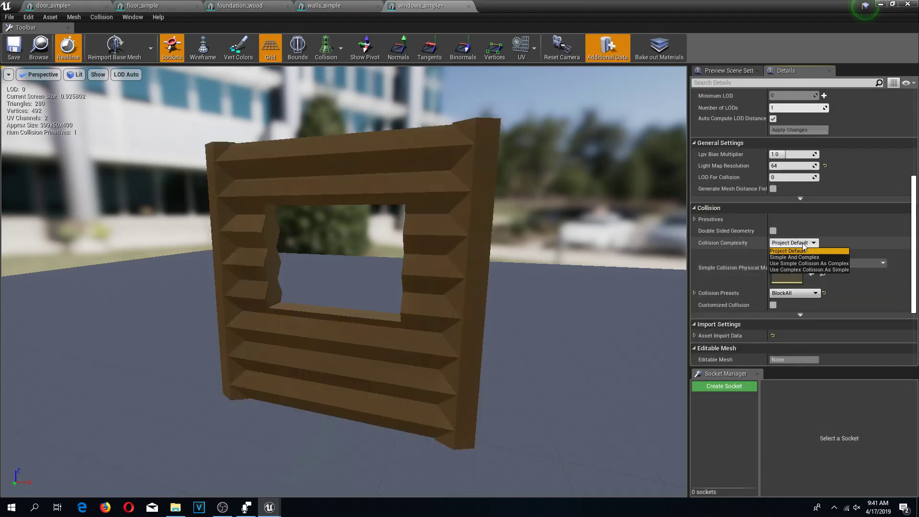
click(797, 270)
drag(527, 287, 512, 239)
right_drag(512, 240, 228, 100)
click(9, 48)
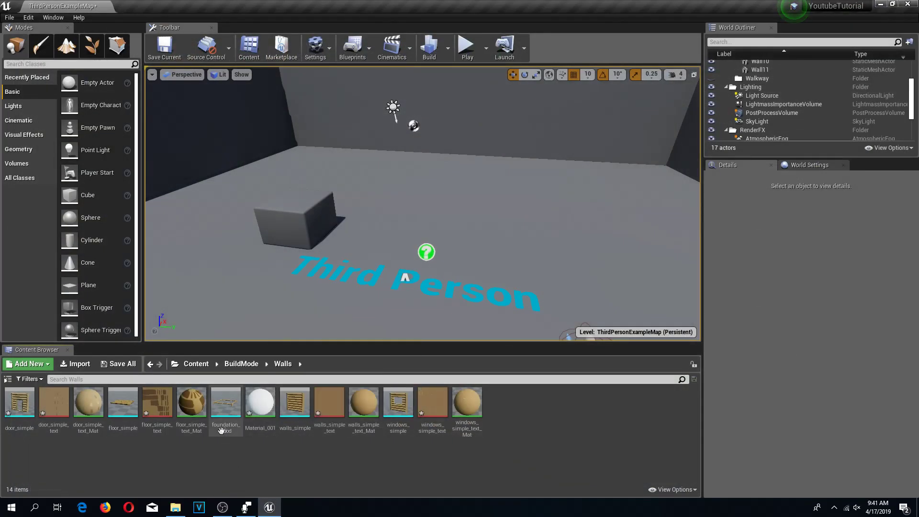
Step: Delete the unused Material_001 asset from the Walls folder
click(261, 407)
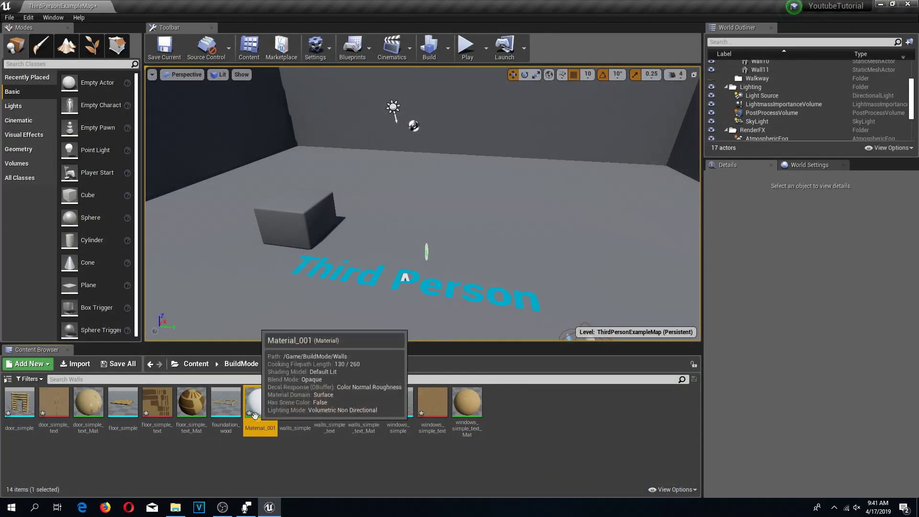
key(Delete)
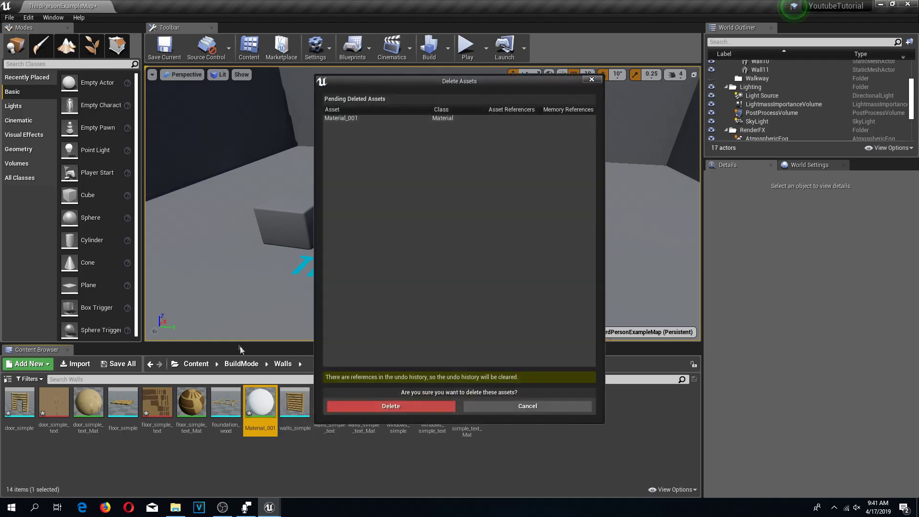
click(368, 406)
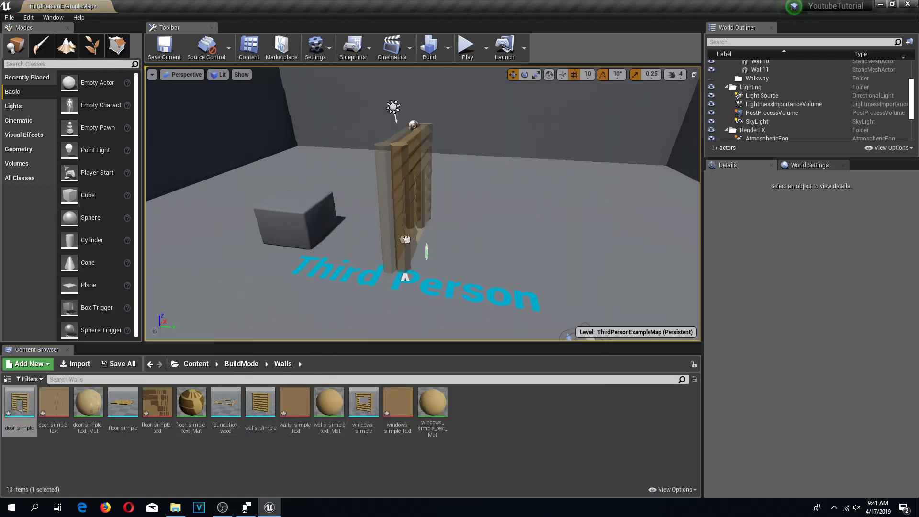
Step: Place door_simple, floor_simple, foundation_wood, walls_simple and windows_simple in the level around the Third Person floor text
drag(406, 240, 364, 228)
drag(125, 406, 489, 196)
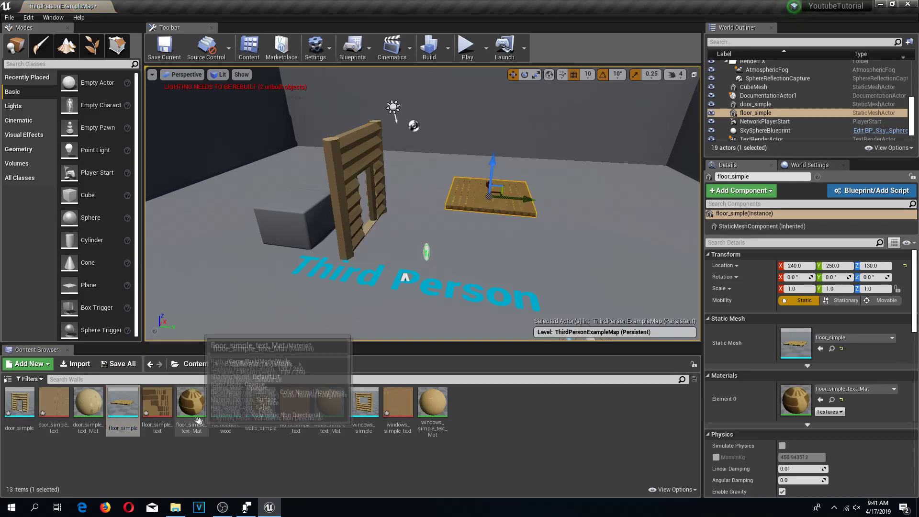
drag(226, 404, 421, 254)
click(260, 405)
drag(260, 405, 588, 247)
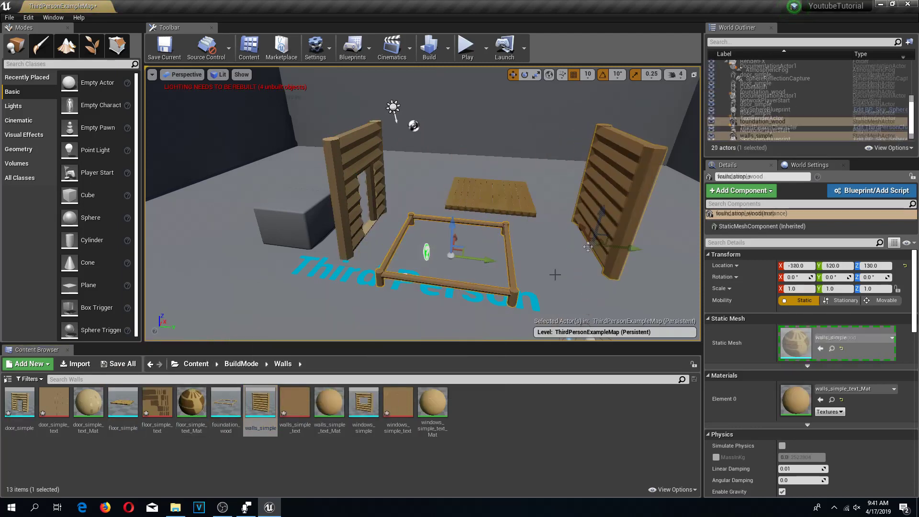
drag(364, 404, 237, 283)
right_drag(237, 283, 201, 287)
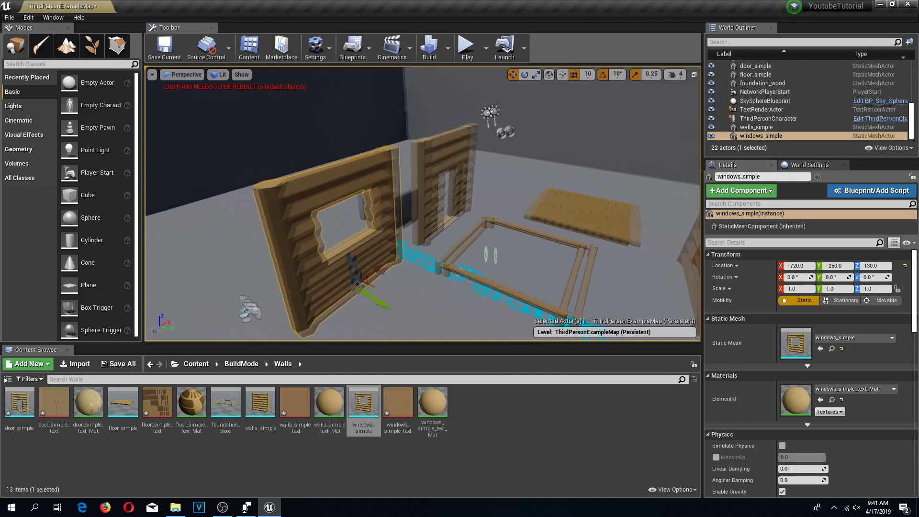
Step: Play the level and run the character over the foundation and through the doorway to test their collision
click(467, 47)
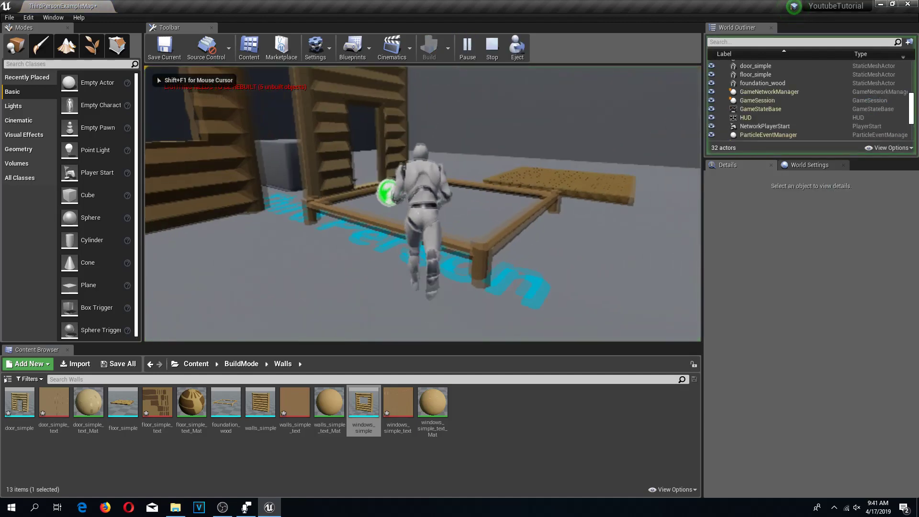
key(w)
key(space)
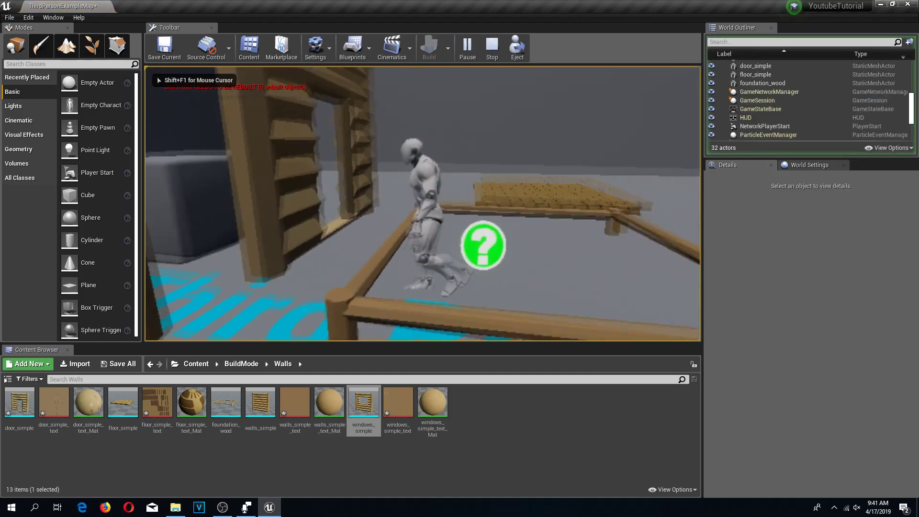
key(w)
key(space)
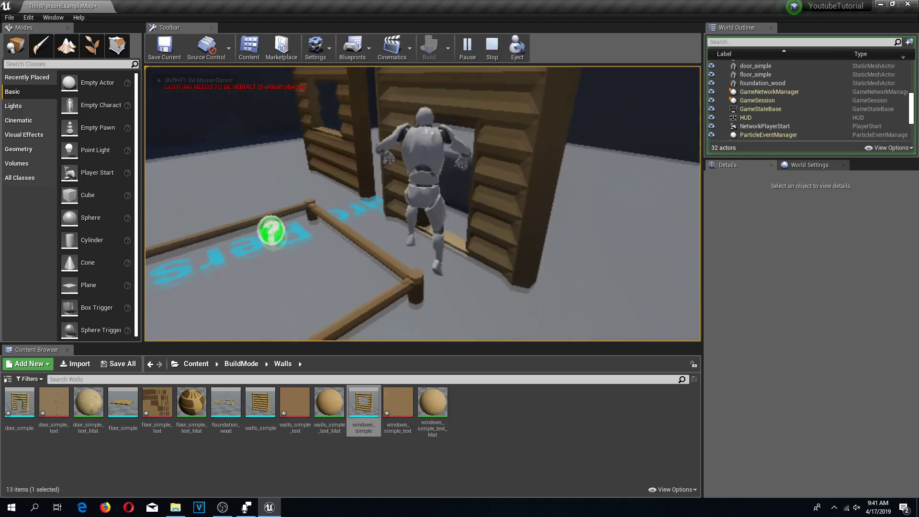
key(w)
key(space)
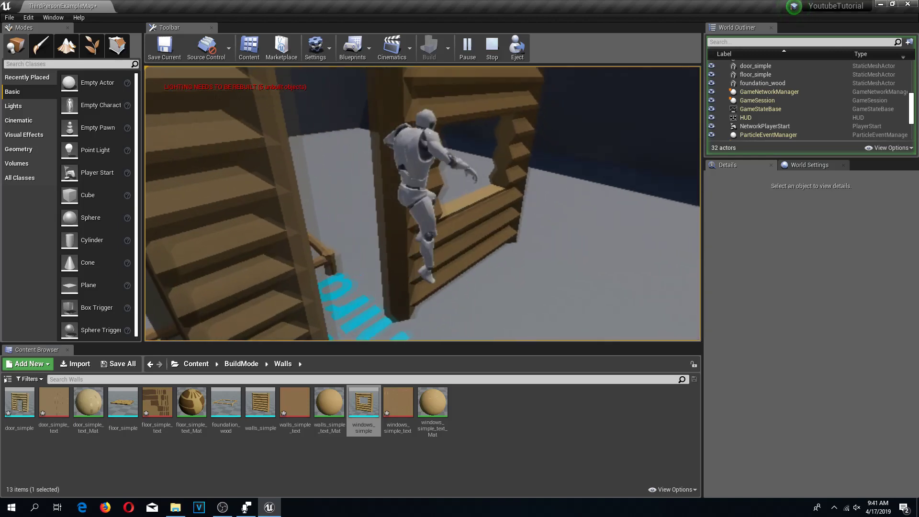
Step: Jump the character at the window opening to test its collision and end the play session
key(w)
key(space)
key(space)
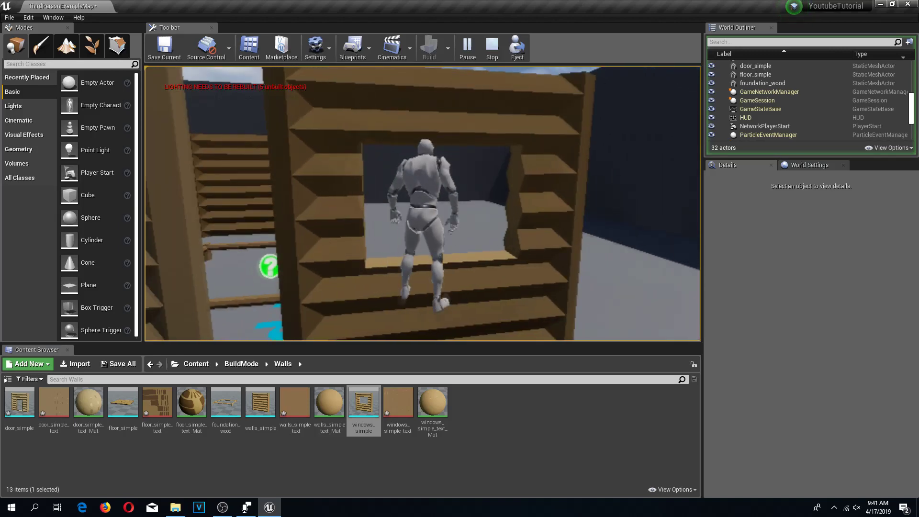
key(w)
key(space)
key(space)
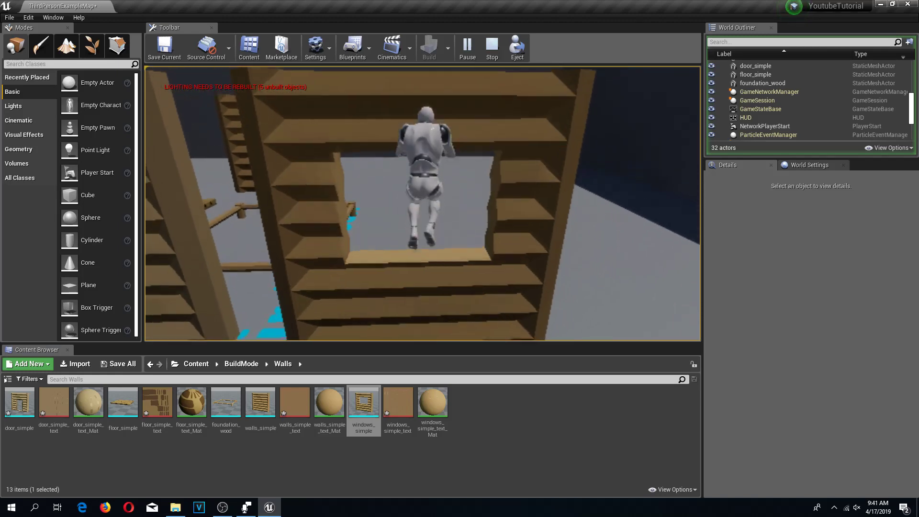
key(w)
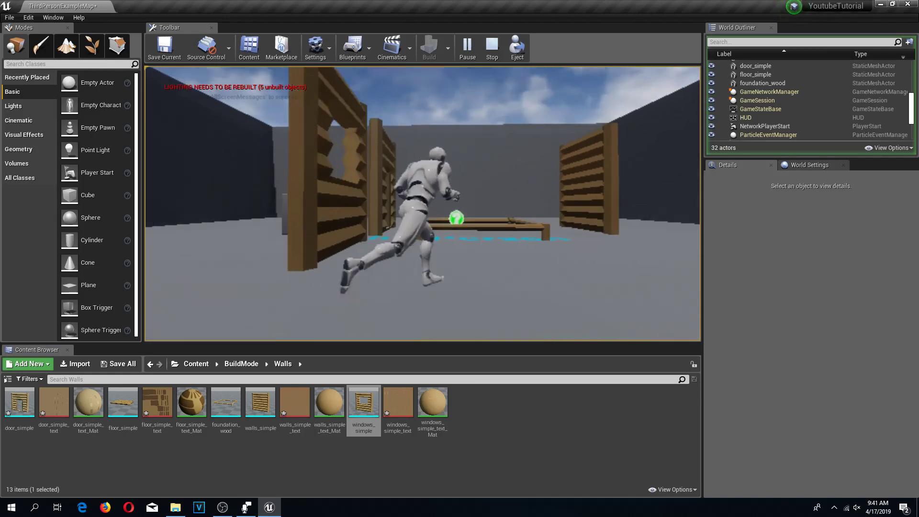
key(w)
key(Escape)
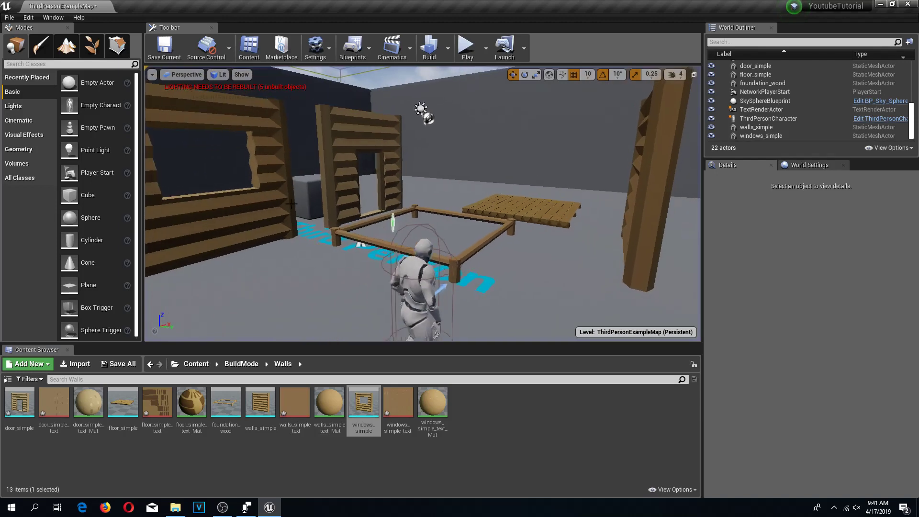
Step: Delete the placed window, door, floor, foundation and wall meshes from the level
click(291, 204)
ctrl+click(369, 158)
ctrl+click(507, 215)
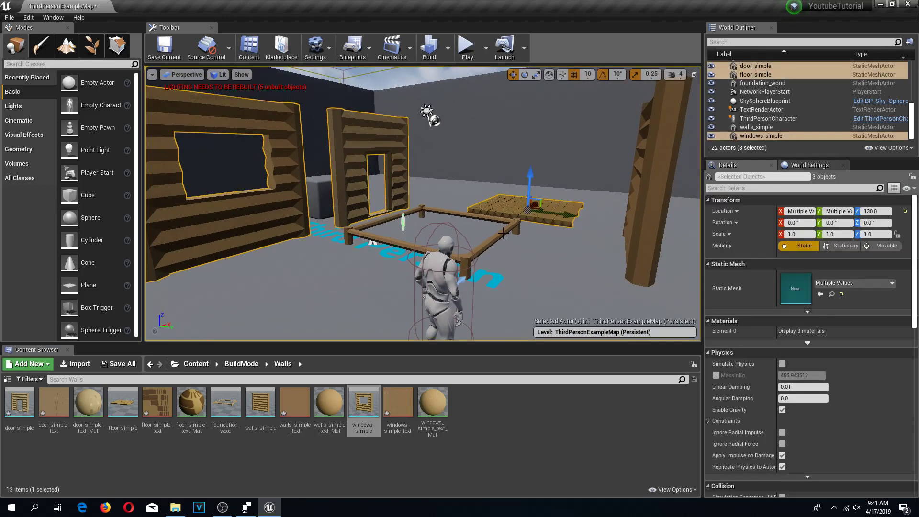
ctrl+click(503, 233)
ctrl+click(638, 218)
key(Delete)
right_drag(638, 223, 612, 237)
key(s)
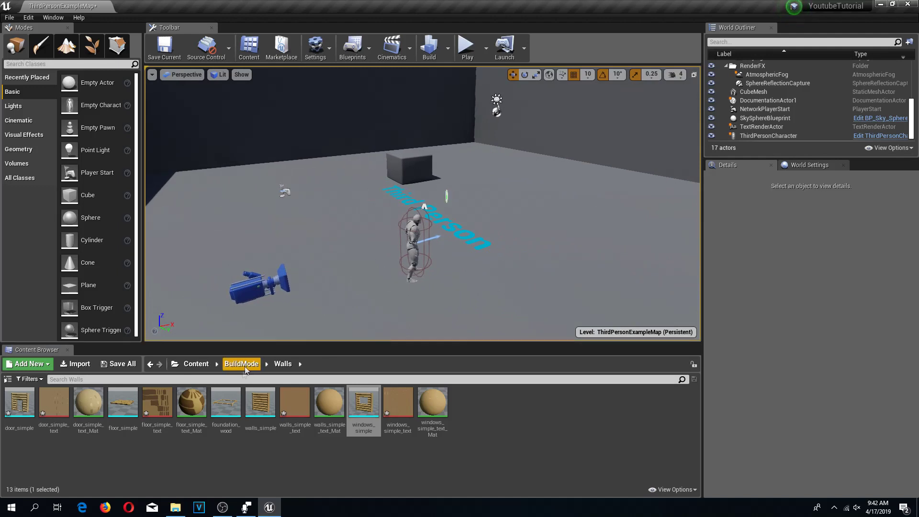
Step: Create a folder named Colors inside the BuildMode folder and postpone the autosave
click(245, 373)
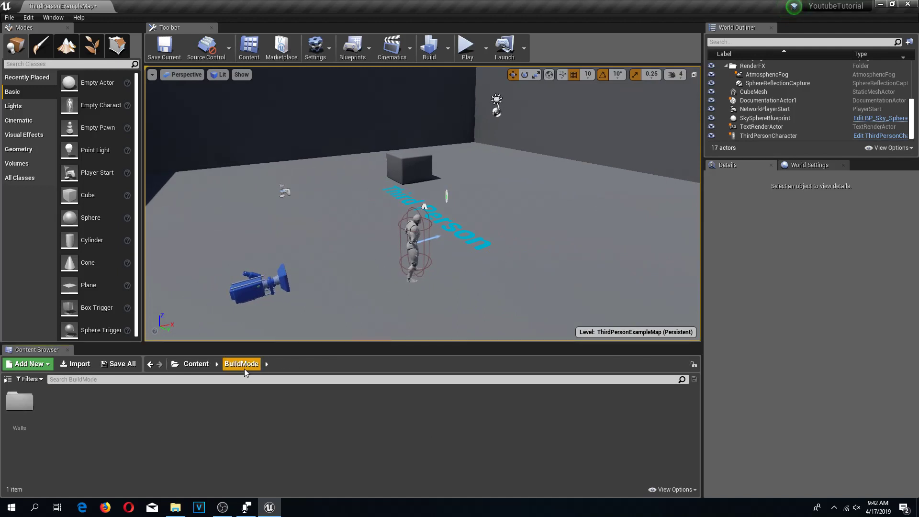
right_click(91, 430)
click(127, 116)
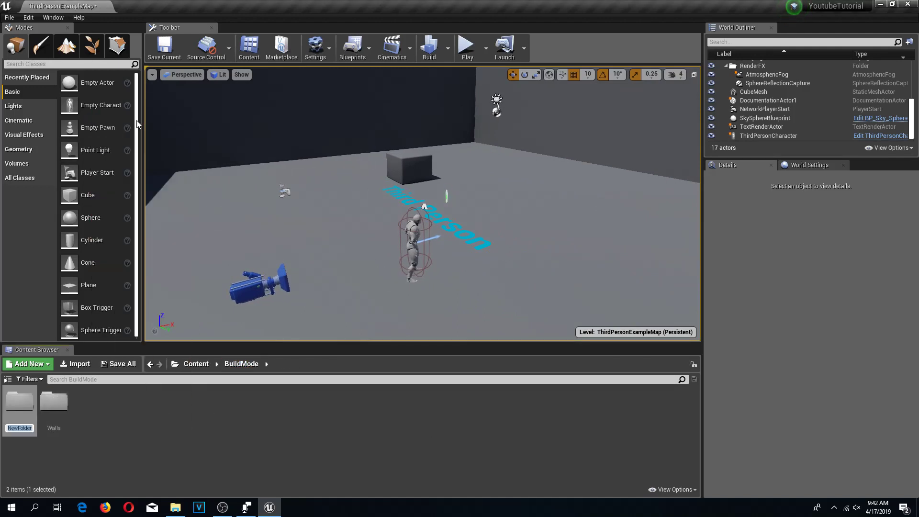
text(Colors)
key(Return)
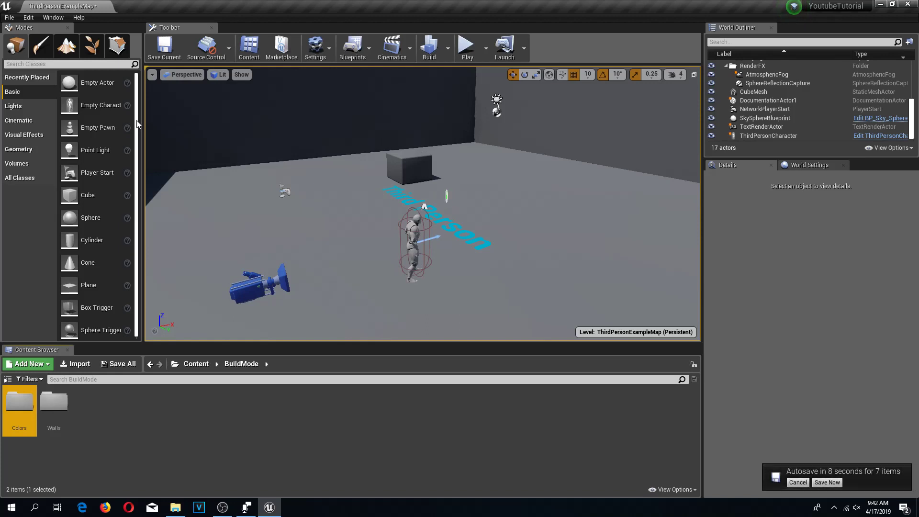
click(798, 481)
Step: Create two materials named Green and Red in the Colors folder
double_click(20, 403)
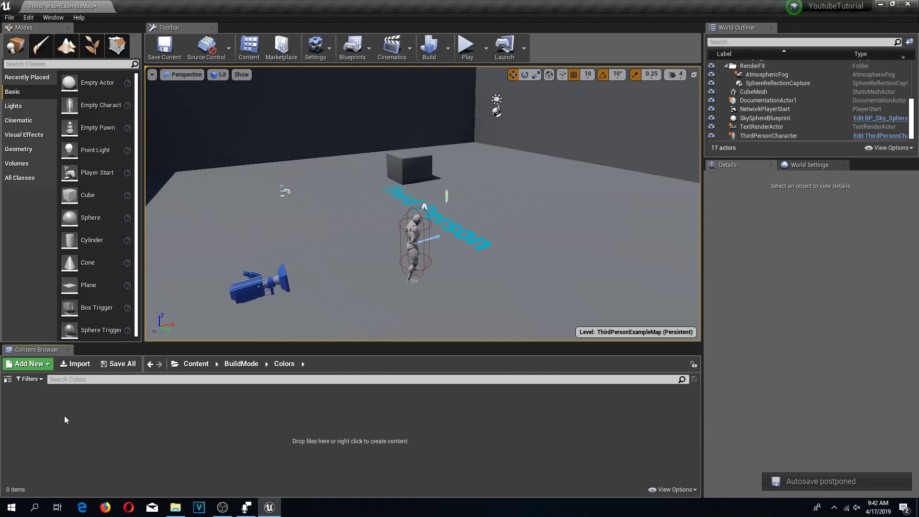
right_click(88, 425)
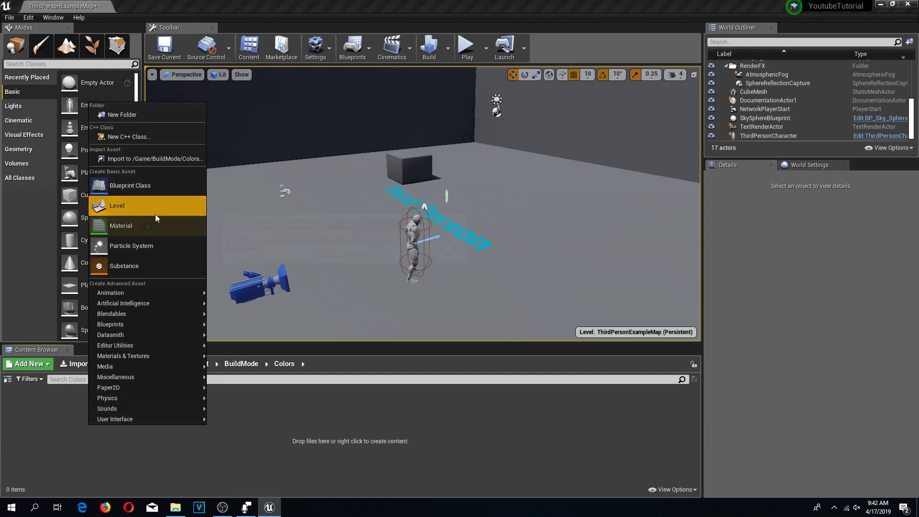
click(123, 227)
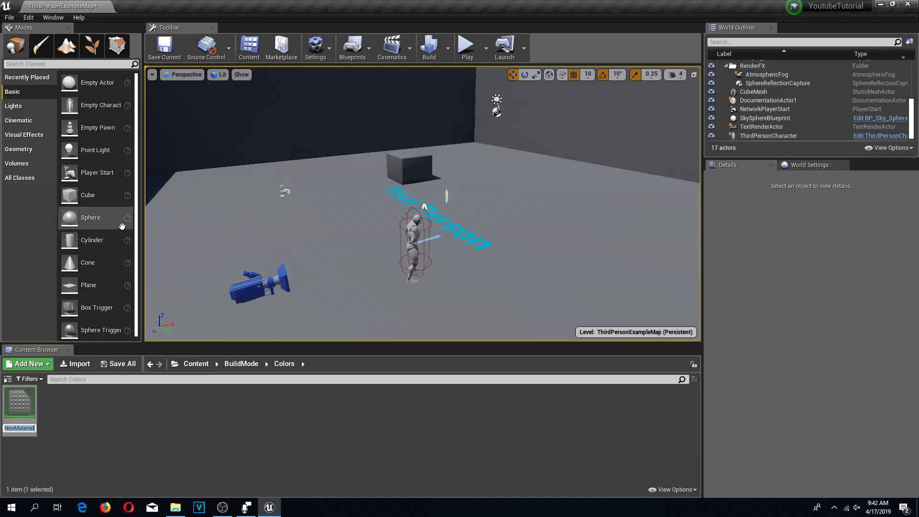
key(Return)
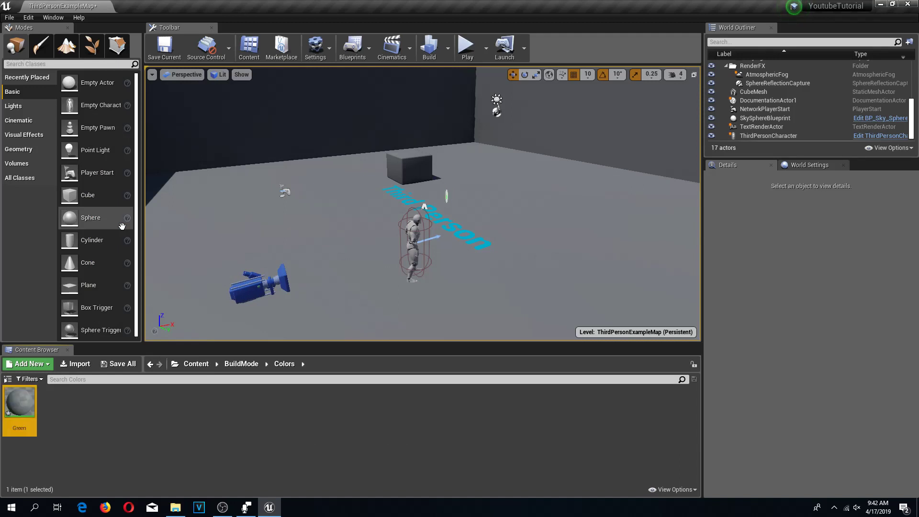
right_click(106, 461)
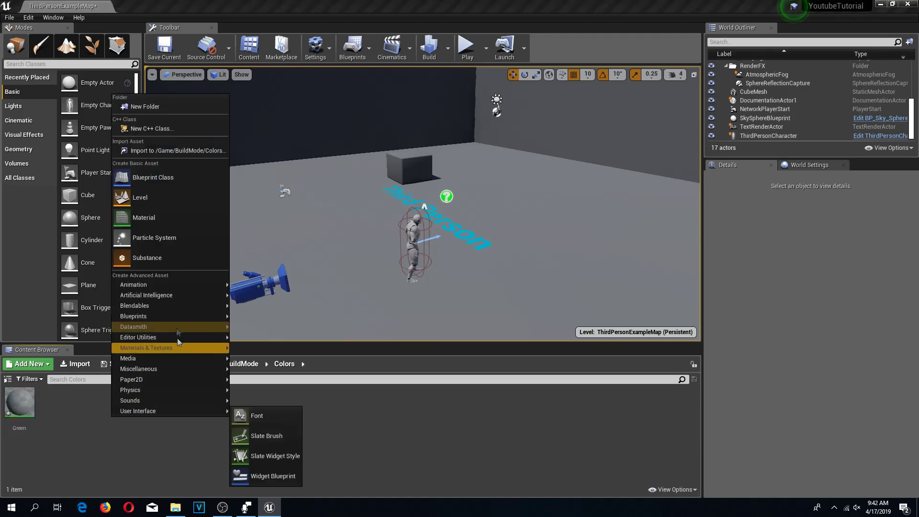
click(150, 222)
text(Red)
key(Return)
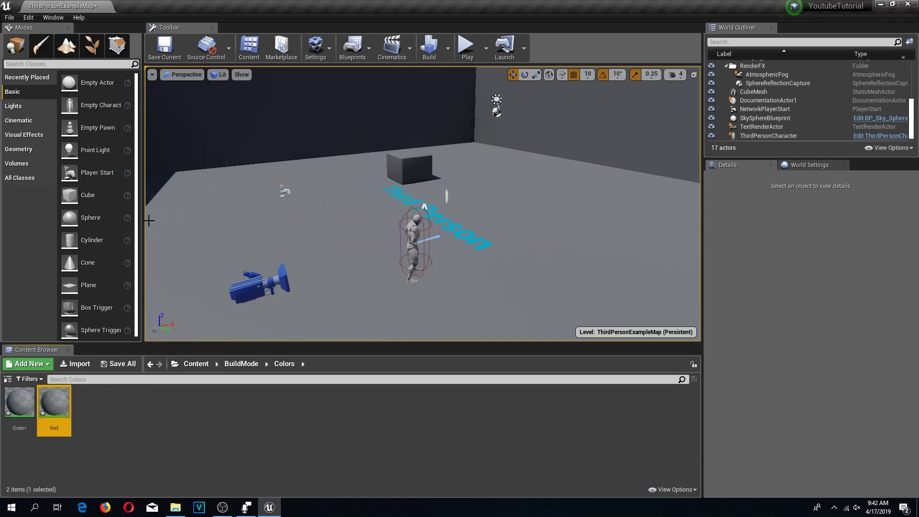
Step: Open the Green and Red materials for editing in a maximized material editor
double_click(23, 405)
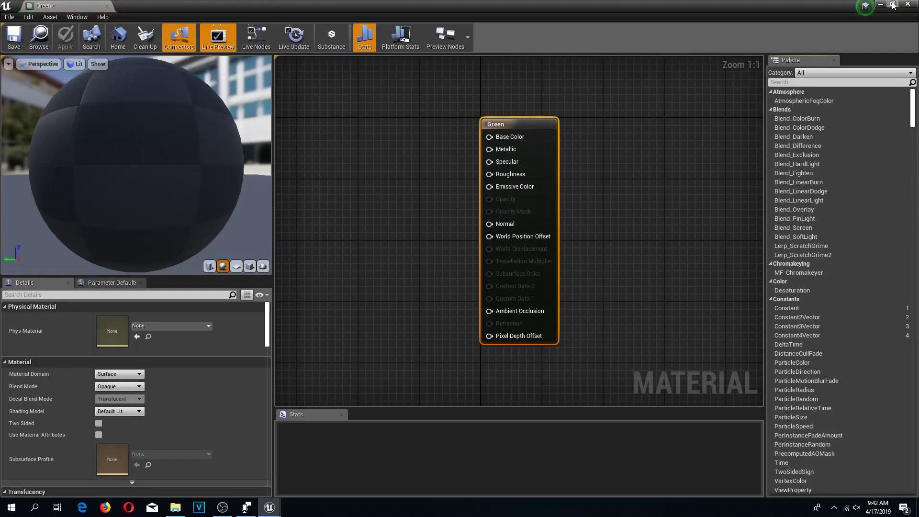
click(893, 4)
double_click(56, 404)
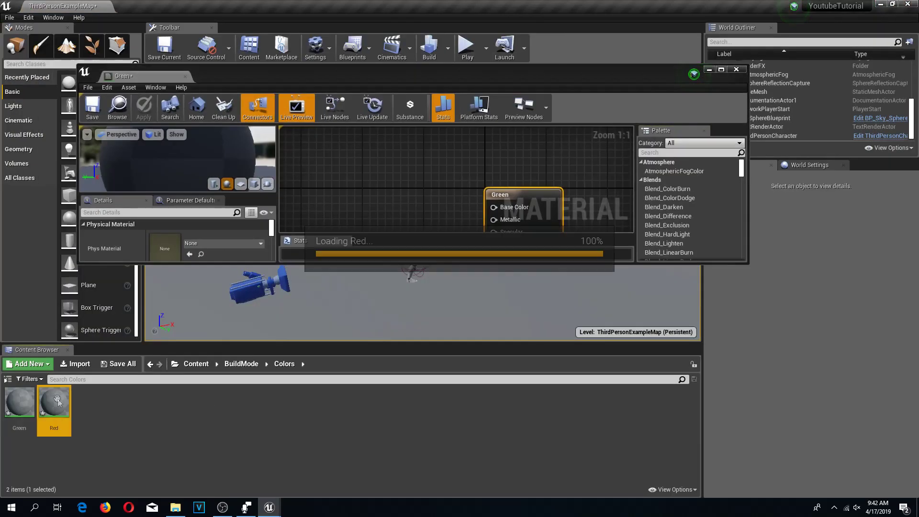
click(722, 70)
right_drag(484, 158, 538, 342)
scroll(519, 257, up, 5)
right_drag(519, 258, 590, 169)
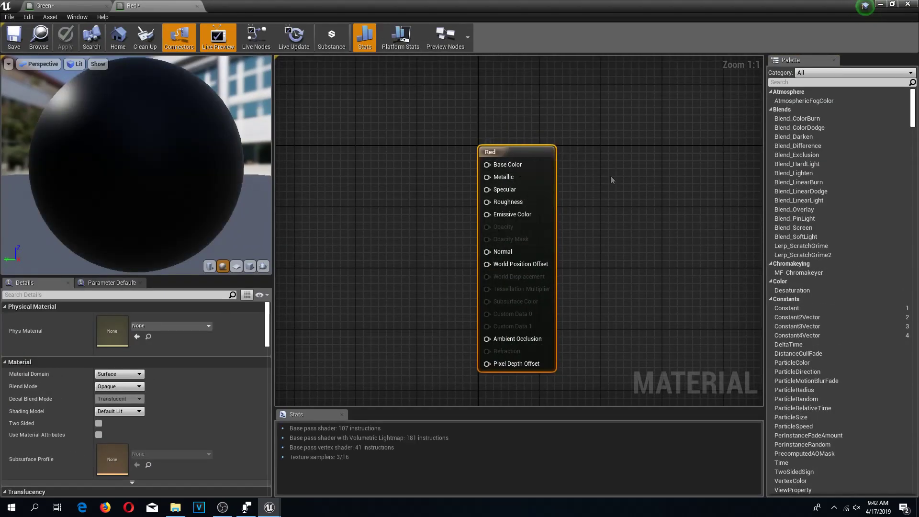
Step: Add a Constant3Vector node to the Green material, wired to Base Color and aligned beside the result node
click(99, 6)
right_drag(448, 101, 489, 173)
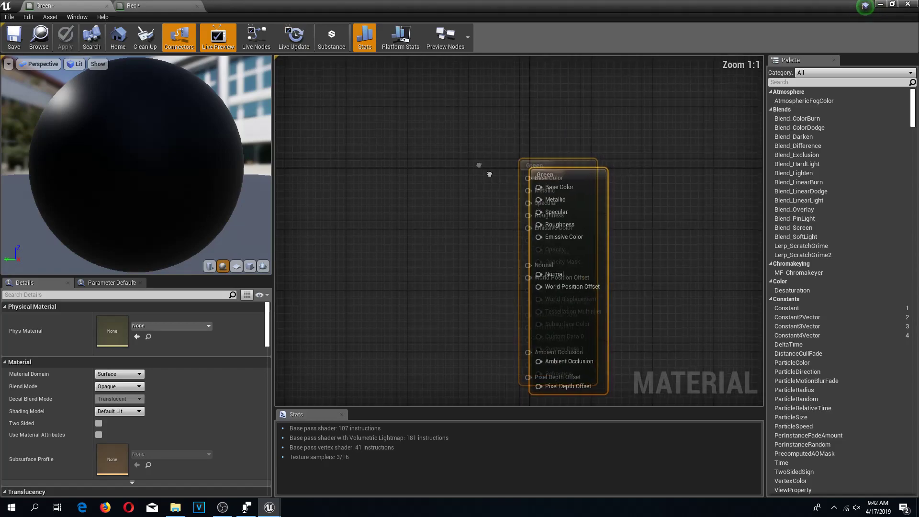
right_drag(556, 195, 596, 229)
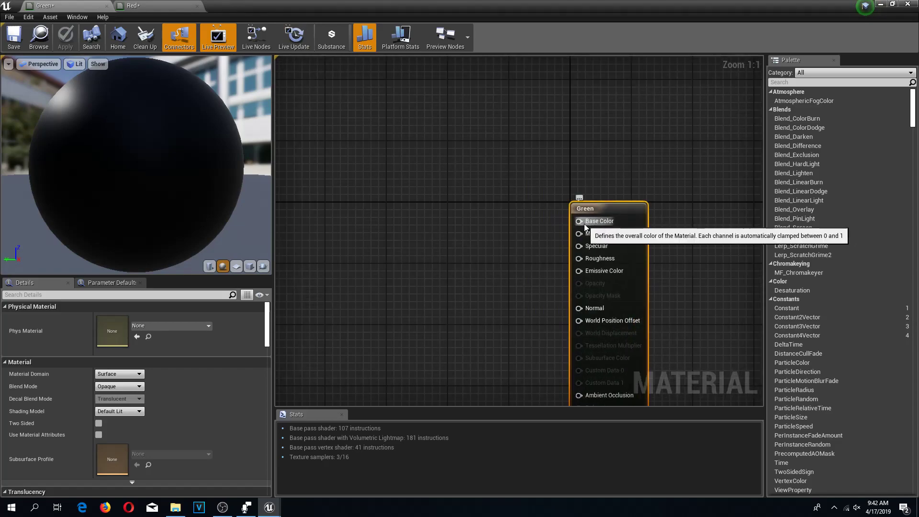
drag(596, 226, 406, 225)
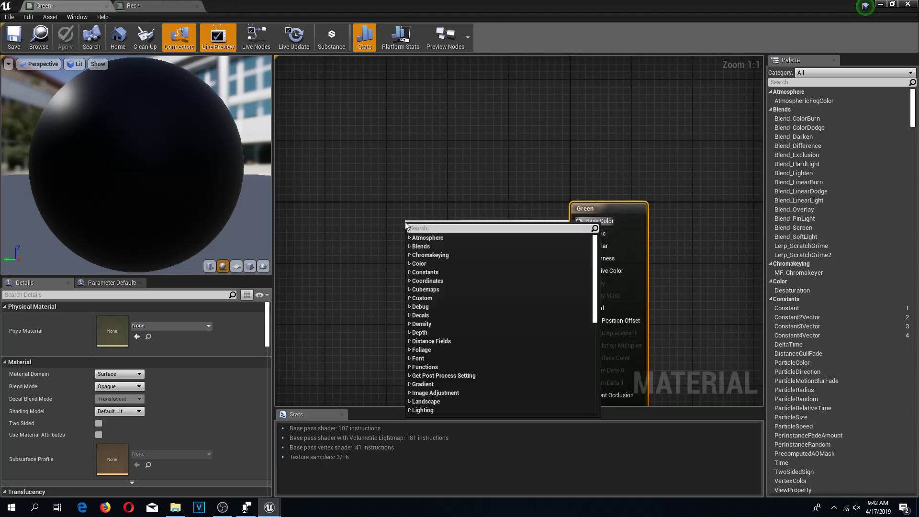
text(constant)
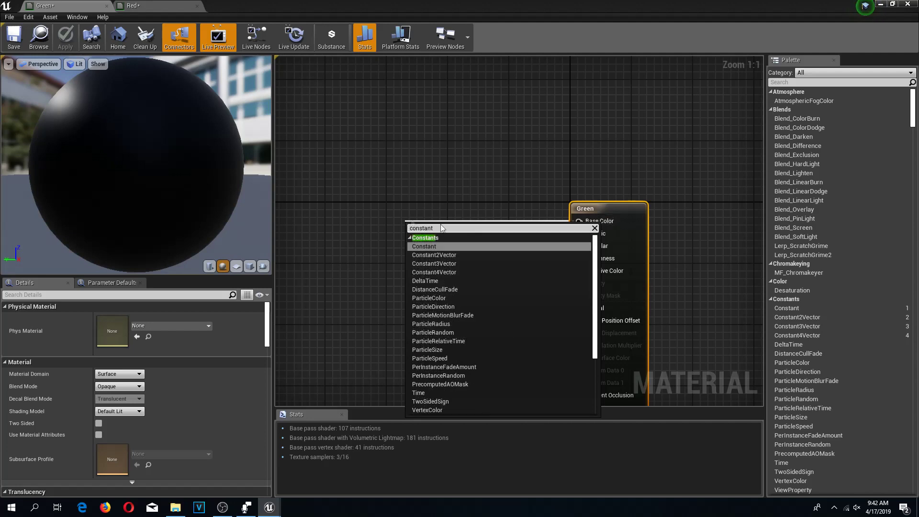
click(450, 264)
drag(445, 230, 437, 212)
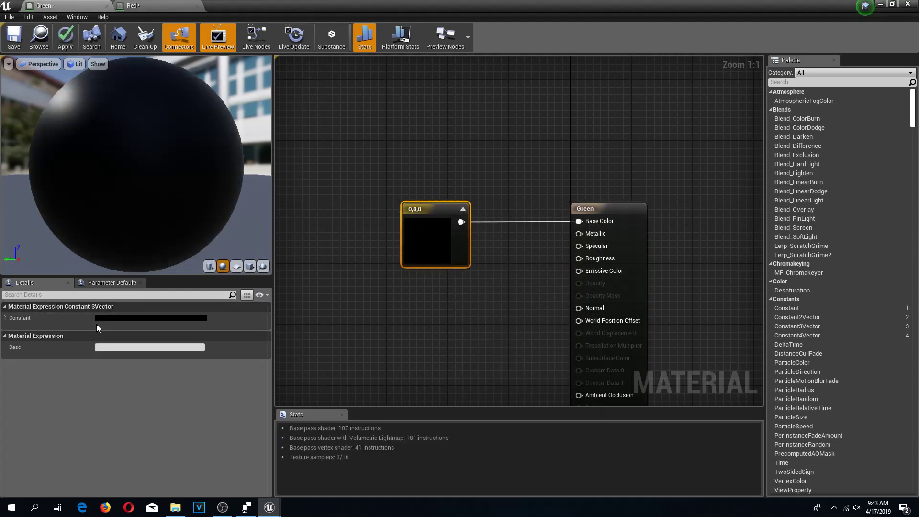
Step: Set the red value of the Green material's Constant3Vector colour to 0.4
click(10, 319)
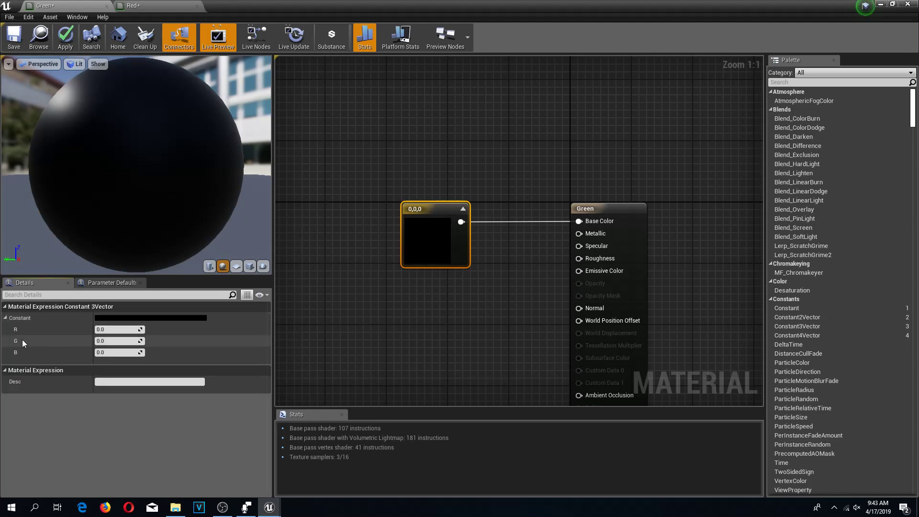
double_click(427, 253)
drag(501, 253, 304, 193)
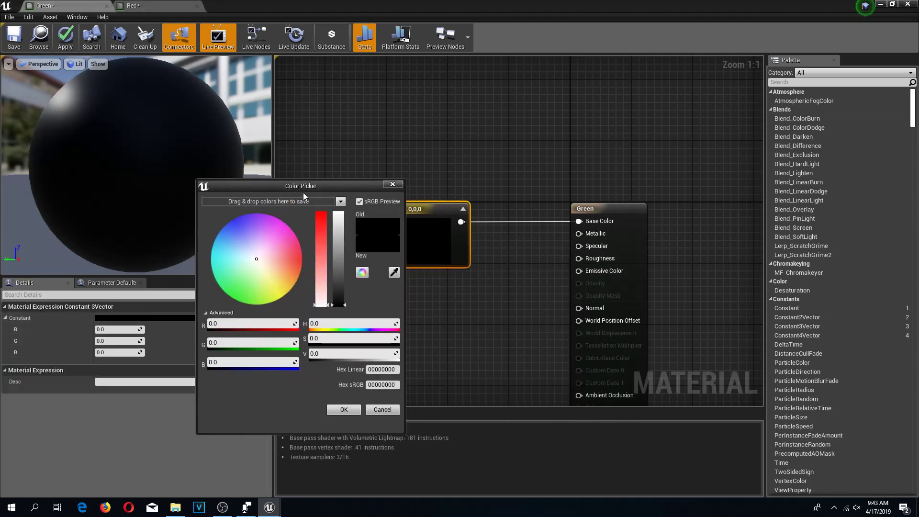
click(236, 324)
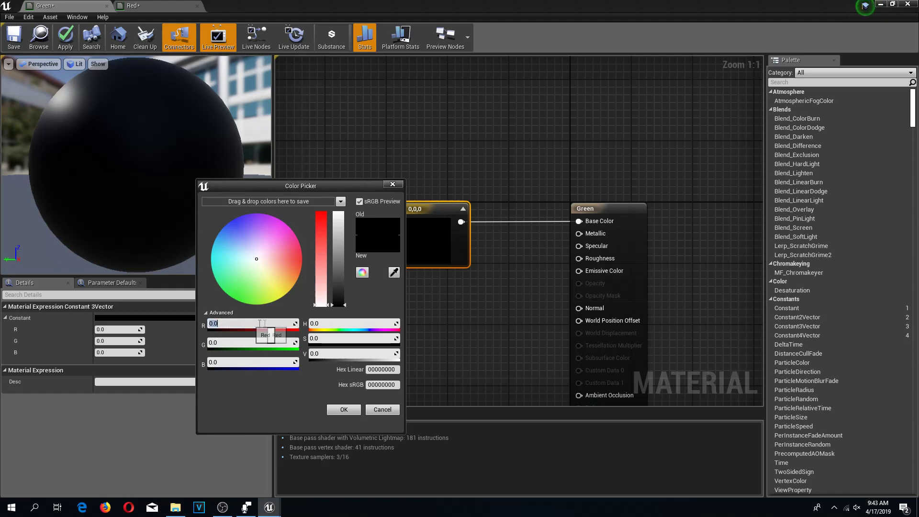
text(.4)
key(Return)
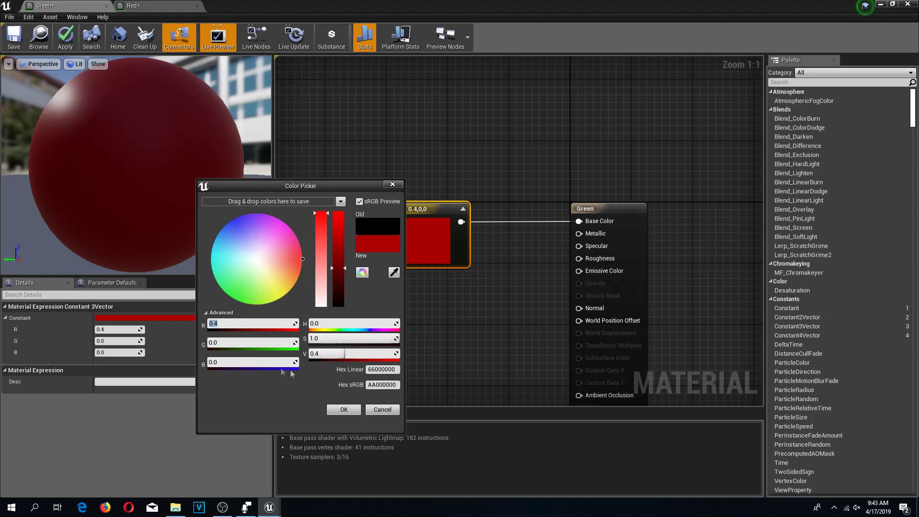
click(344, 410)
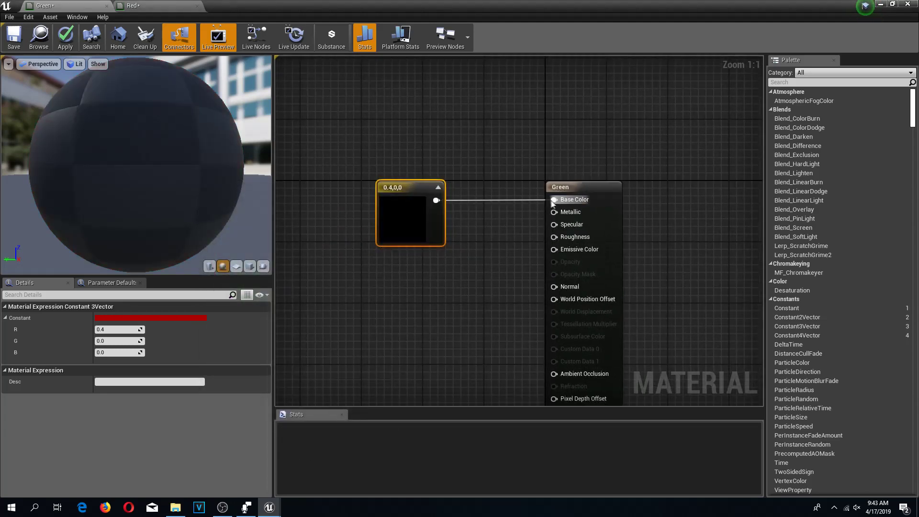
Step: Set the Green material's blend mode to Translucent
click(589, 190)
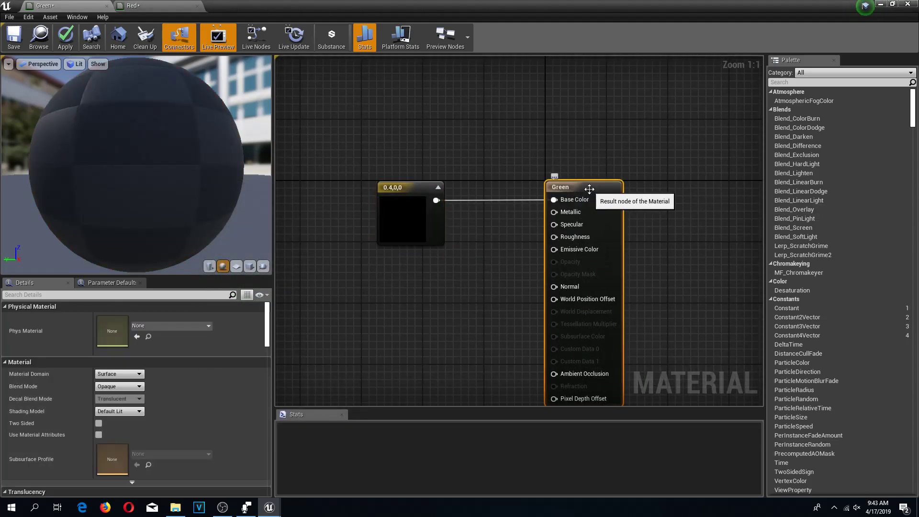
right_drag(597, 191, 527, 195)
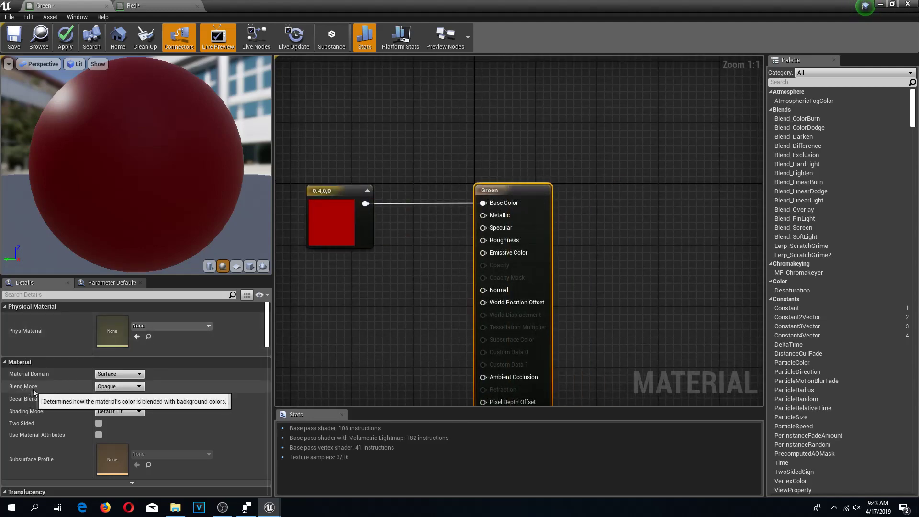
click(121, 388)
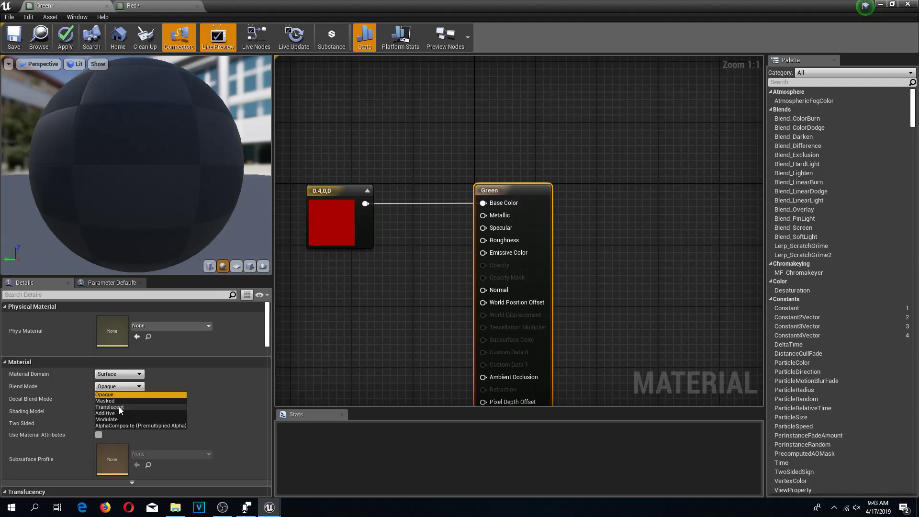
click(119, 407)
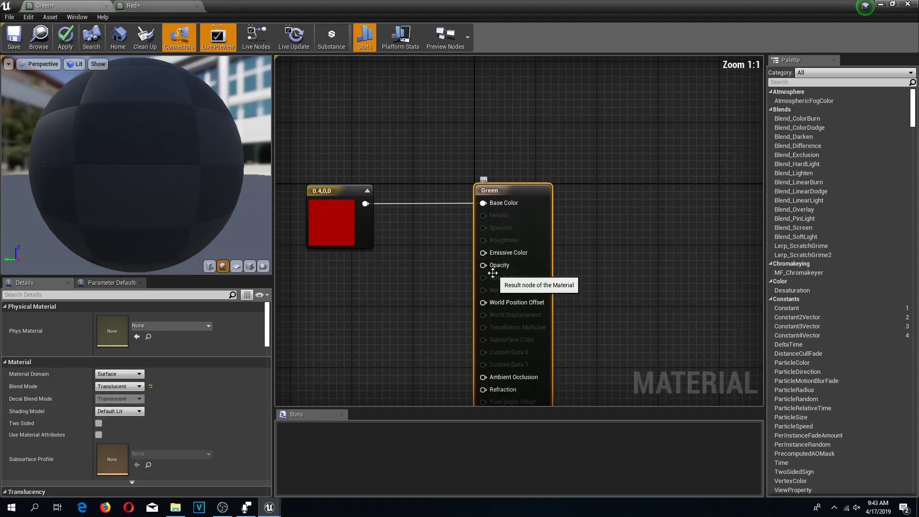
Step: Feed the Green material's Opacity from a Constant of 0.6, place it below the colour node and save the material
right_drag(452, 271, 474, 267)
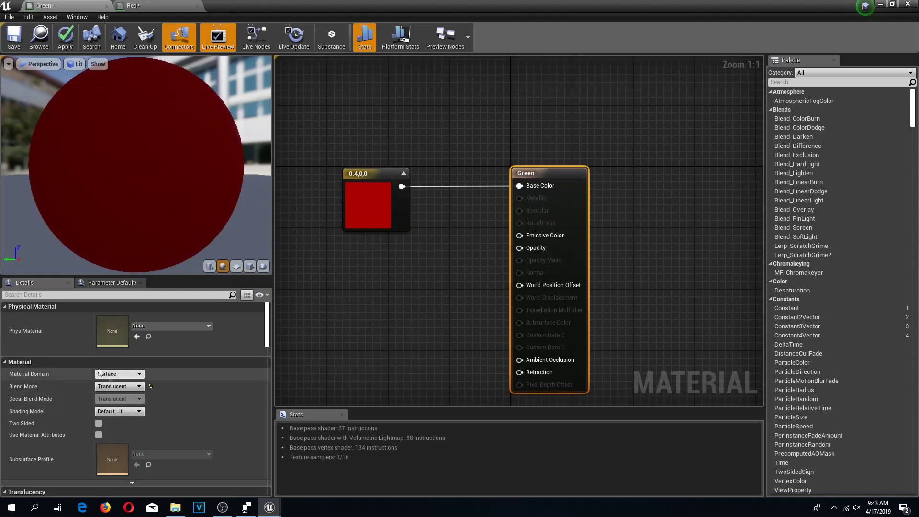
right_drag(418, 305, 441, 311)
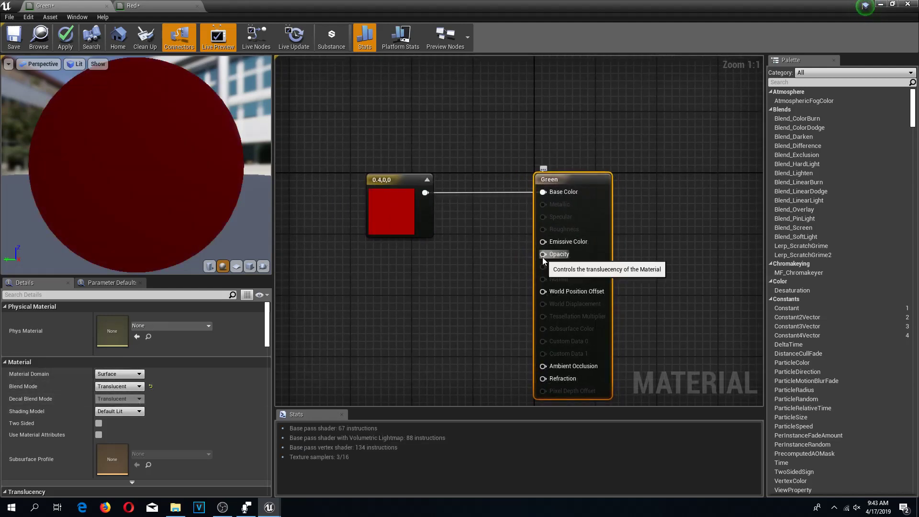
drag(543, 254, 408, 271)
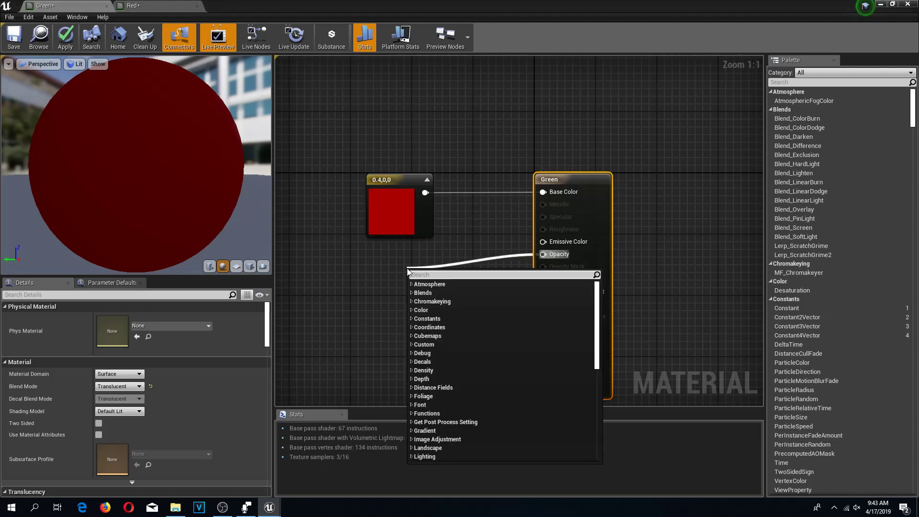
text(constant)
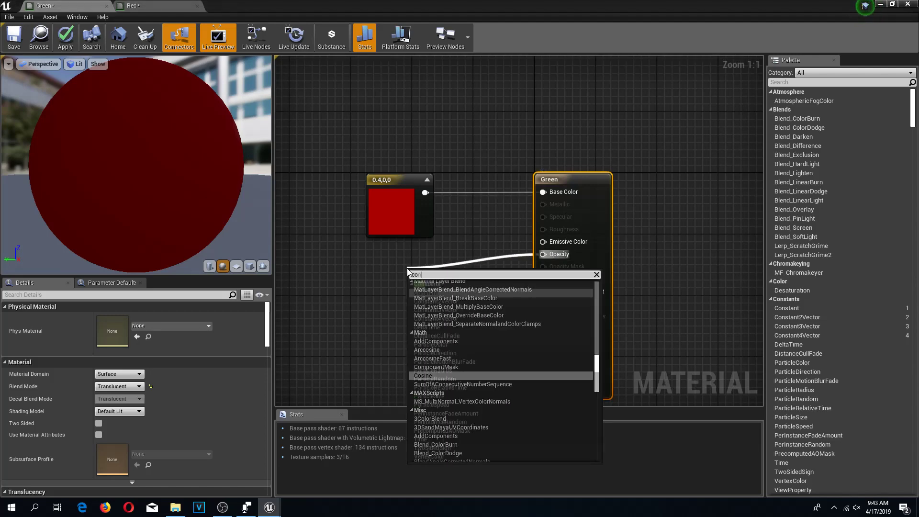
key(Return)
click(107, 318)
text(0.6)
key(Return)
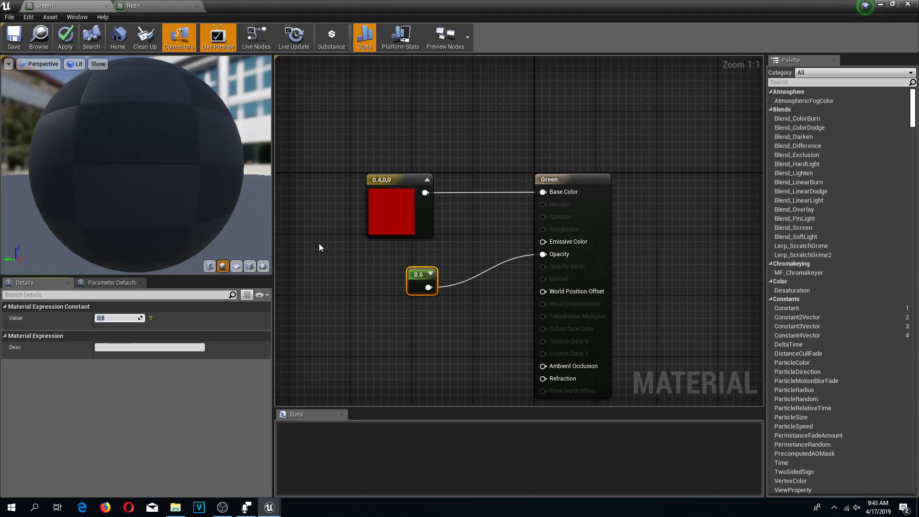
drag(415, 282, 398, 257)
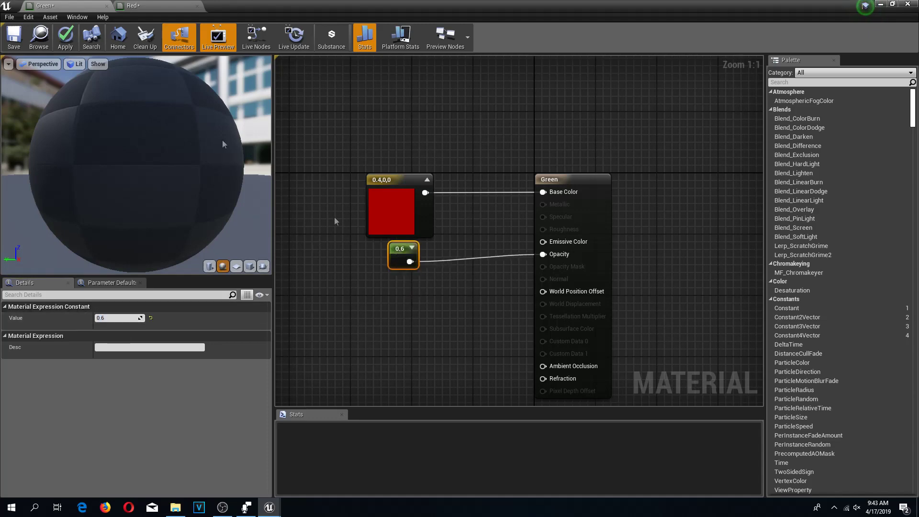
click(13, 44)
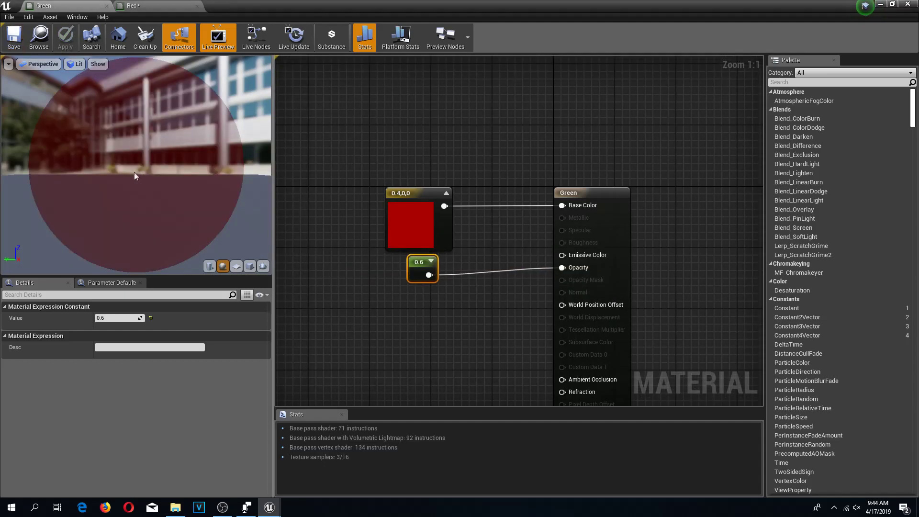
click(163, 6)
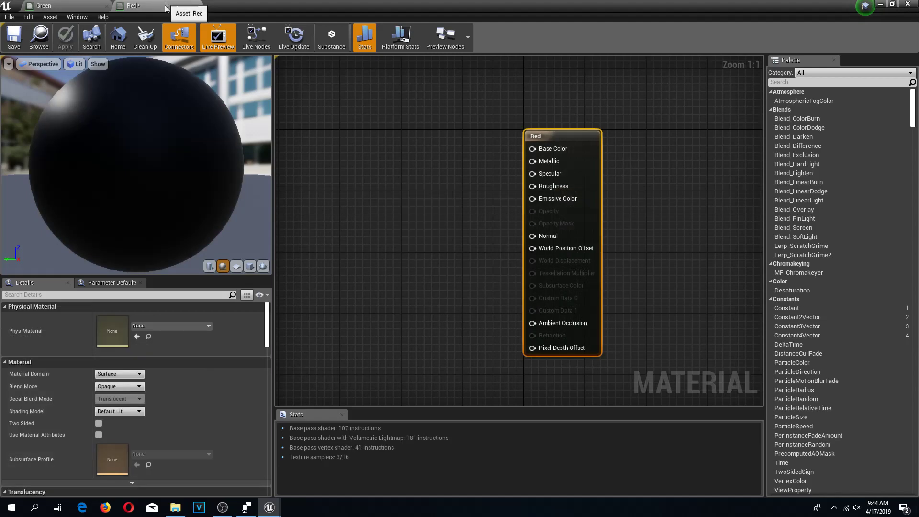
drag(546, 140, 403, 156)
click(64, 4)
click(65, 5)
Step: Set the Green material's Constant3Vector colour to red 0 and green 0.4, and save the material
double_click(411, 218)
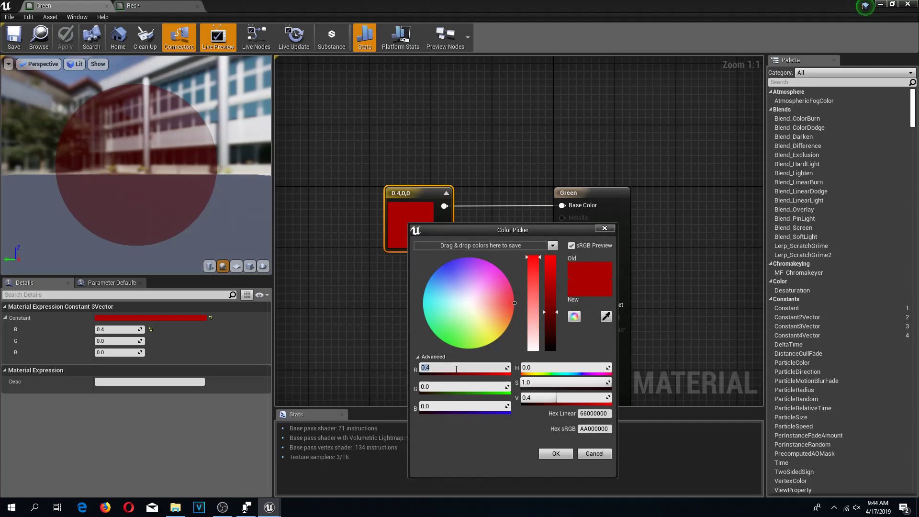
text(0)
key(Tab)
text(.4)
key(Return)
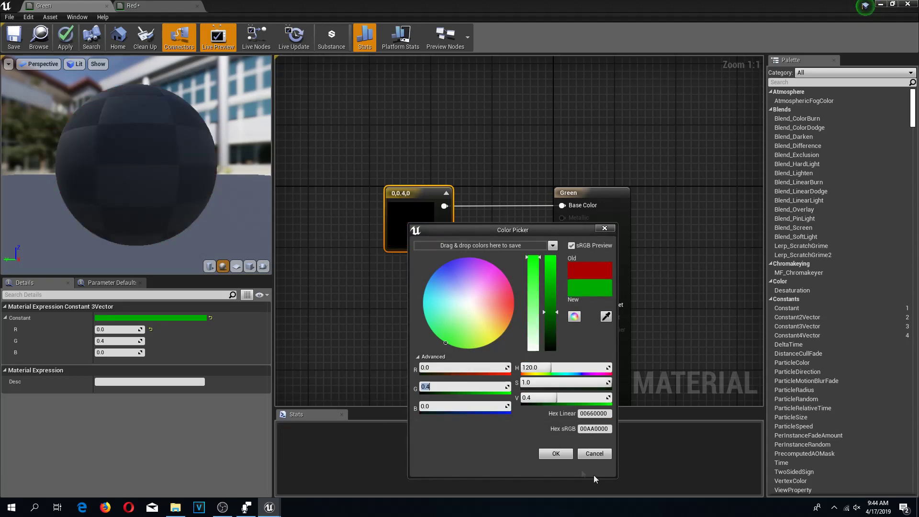
click(556, 453)
click(14, 38)
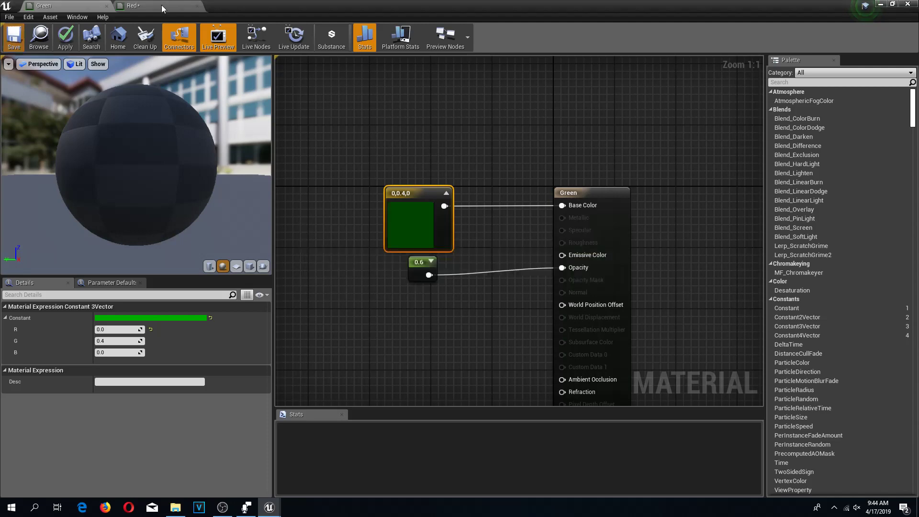
Step: Add a Constant3Vector node to the Red material, wired to Base Color and aligned beside the result node
click(162, 5)
drag(524, 156, 359, 159)
text(cons)
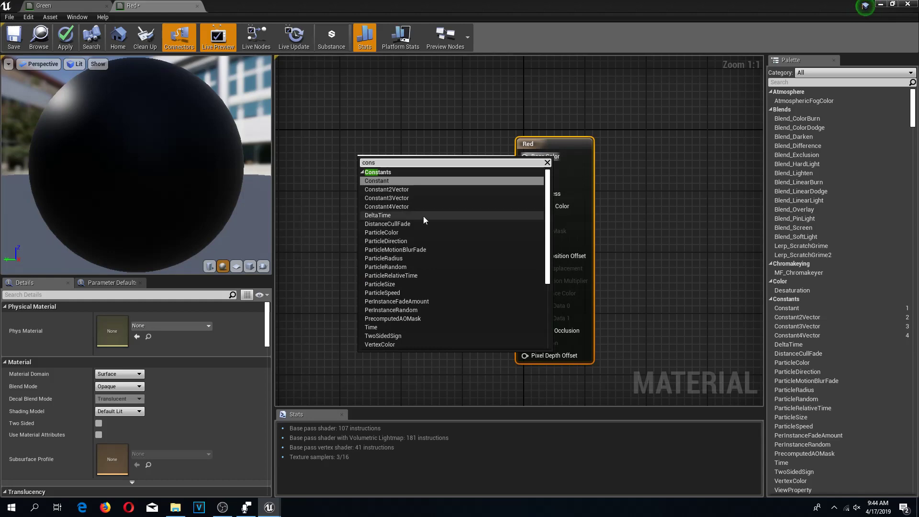
click(403, 199)
drag(393, 171, 375, 153)
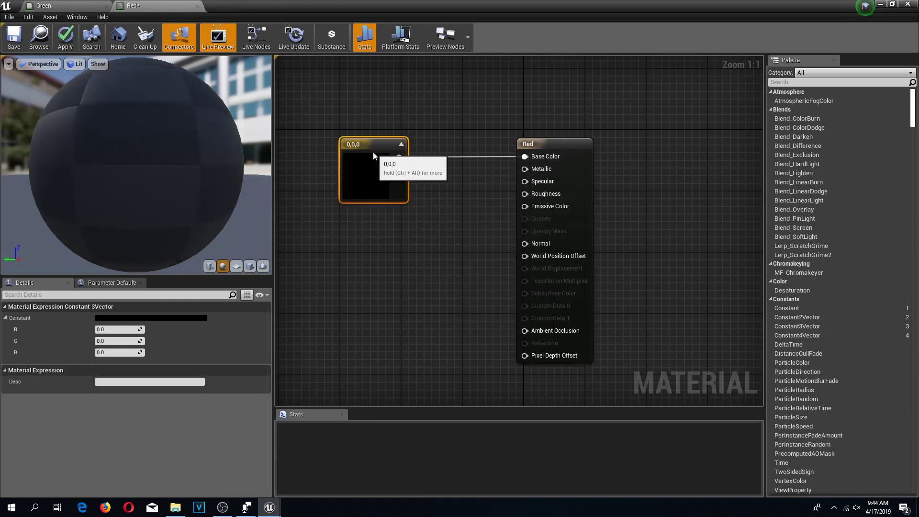
Step: Set the red value of the Red material's Constant3Vector colour to 0.4
double_click(361, 183)
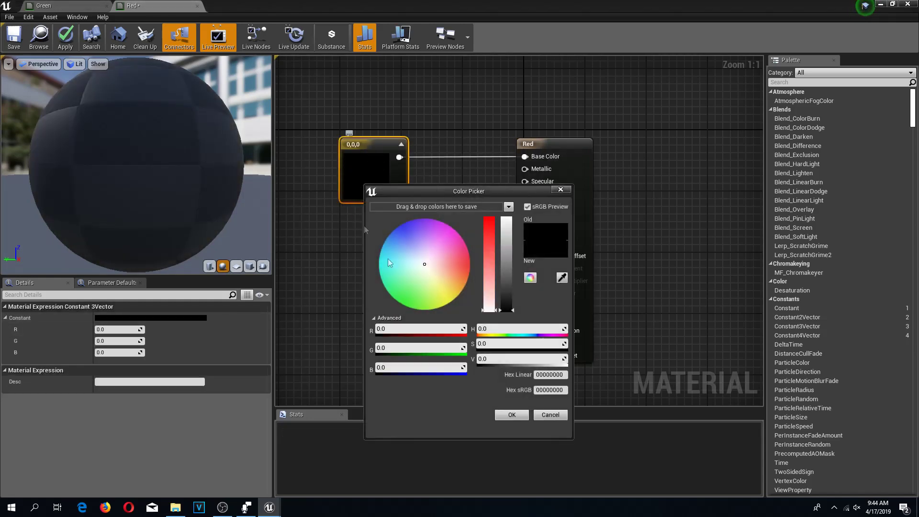
click(427, 331)
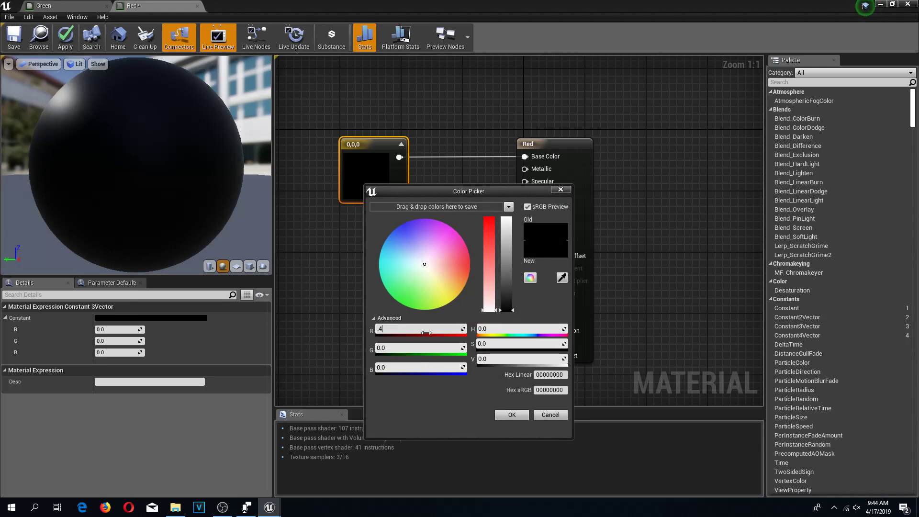
text(.4)
key(Return)
click(514, 415)
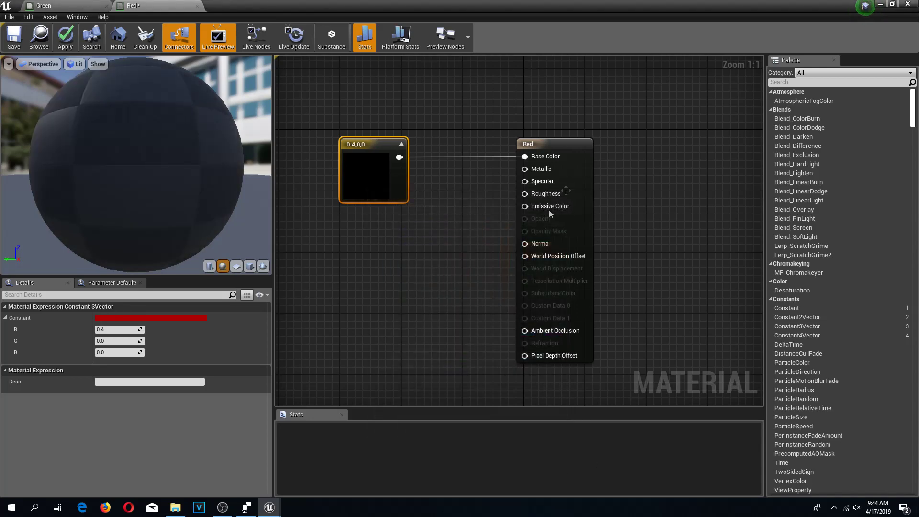
Step: Set the Red material's blend mode to Translucent
click(564, 142)
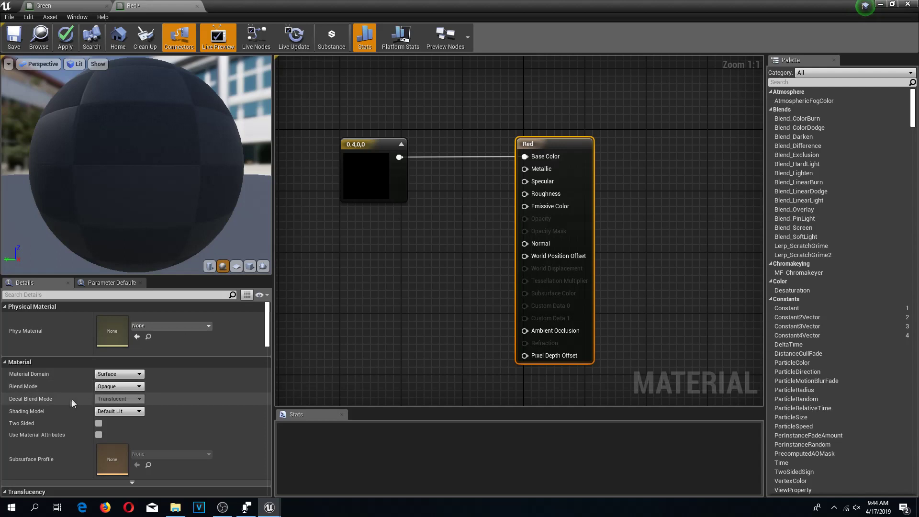
click(119, 387)
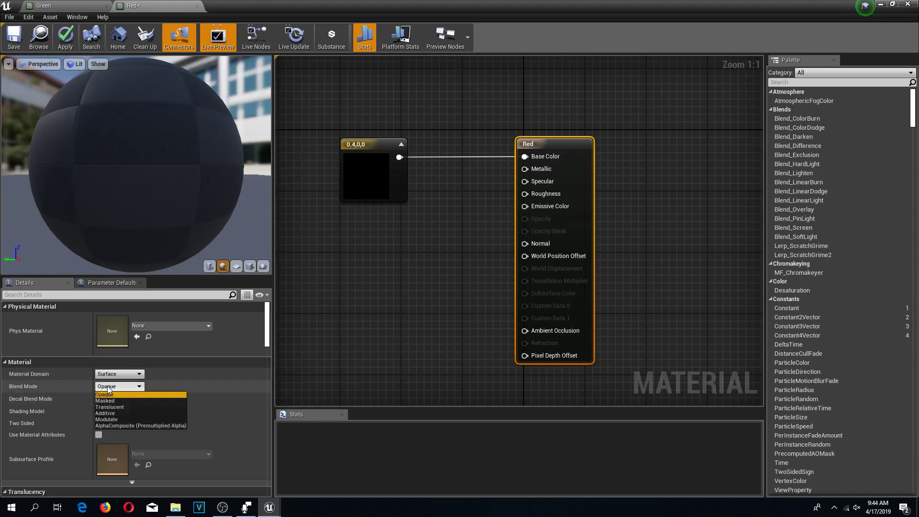
click(122, 407)
Step: Feed the Red material's Opacity from a Constant of 0.6 and save the material
drag(525, 219, 422, 246)
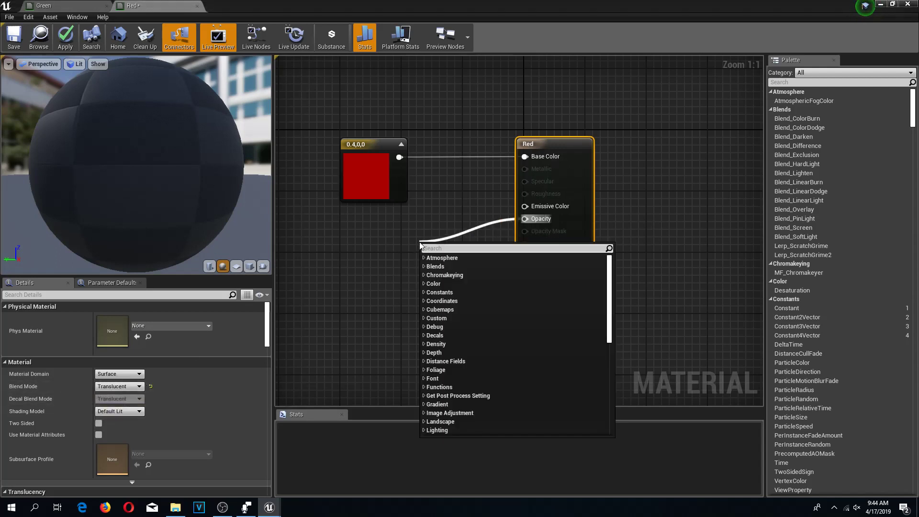
text(cons)
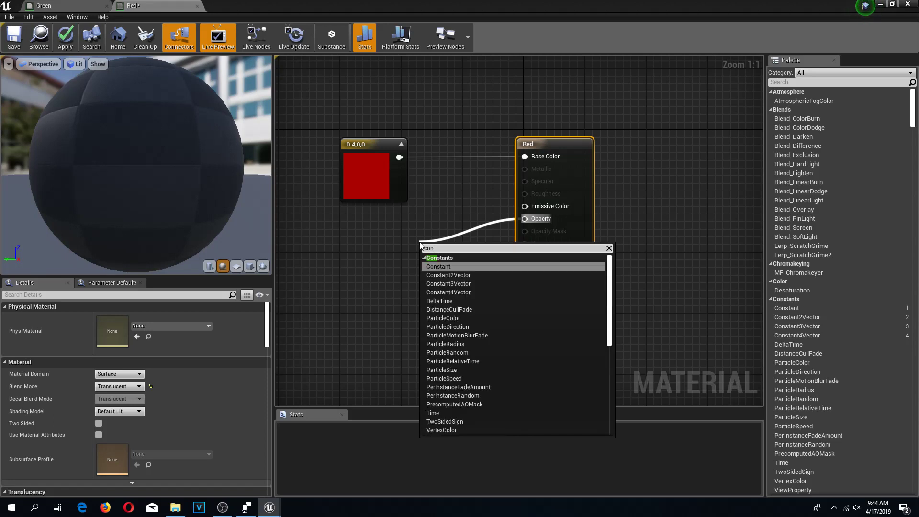
click(429, 267)
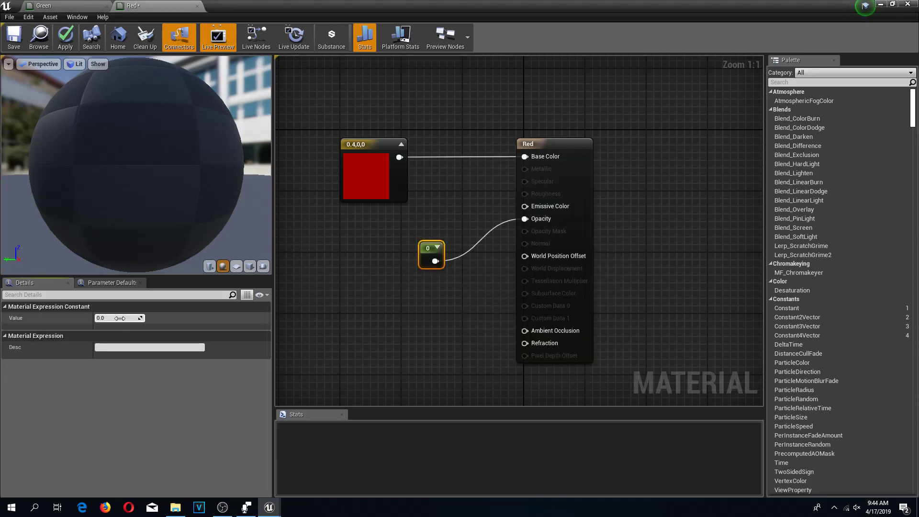
text(0.6)
key(Return)
click(14, 36)
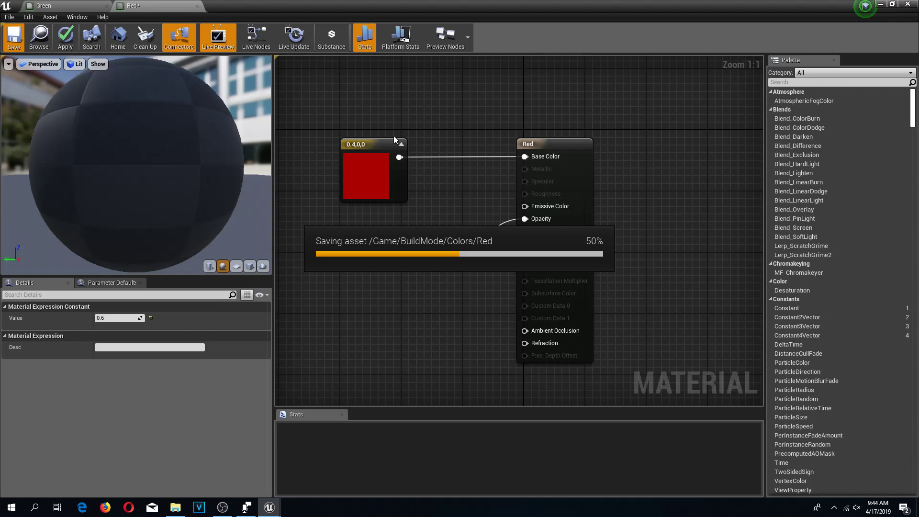
Step: Check the previews of the Green and Red materials
click(92, 4)
click(126, 5)
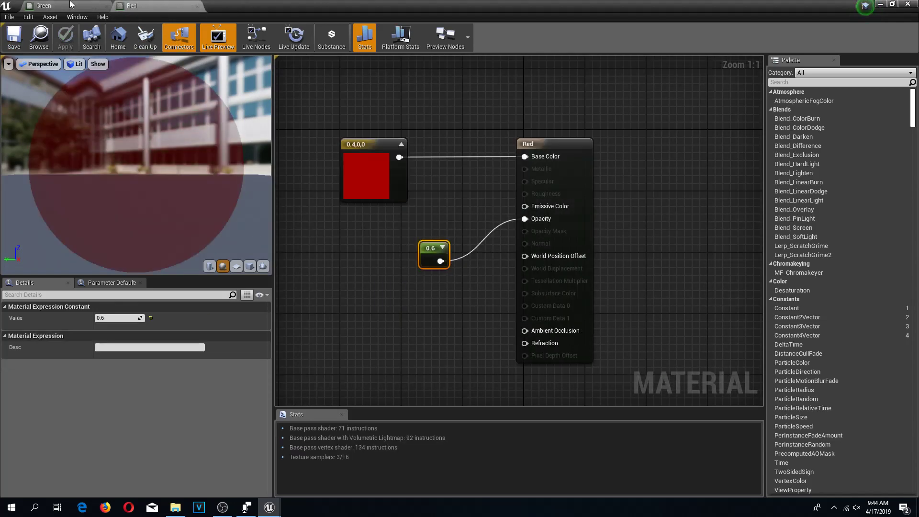
click(63, 5)
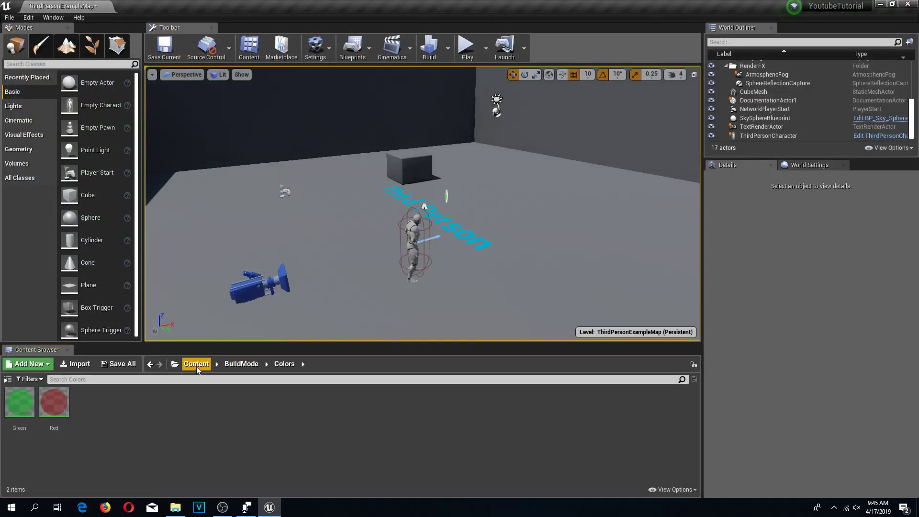
Step: Return to the Content root folder and open the Engine Collision page of the project settings
click(196, 365)
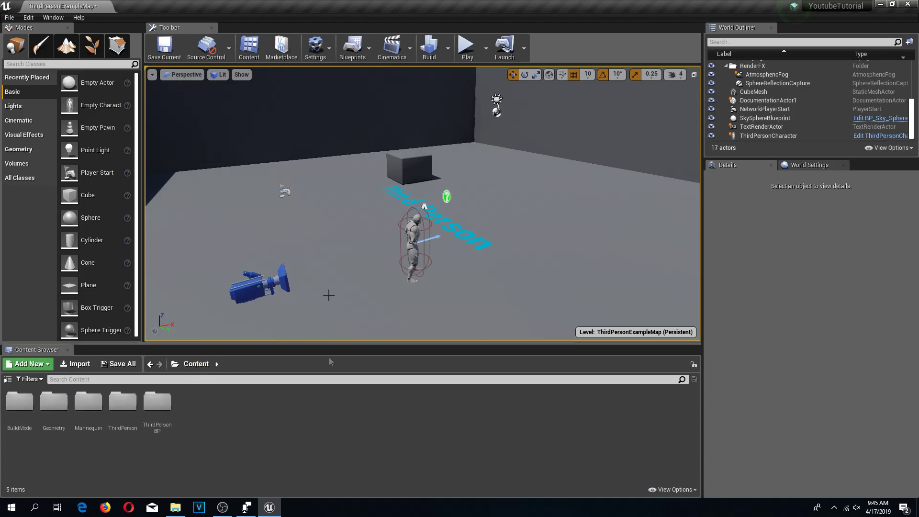
click(326, 54)
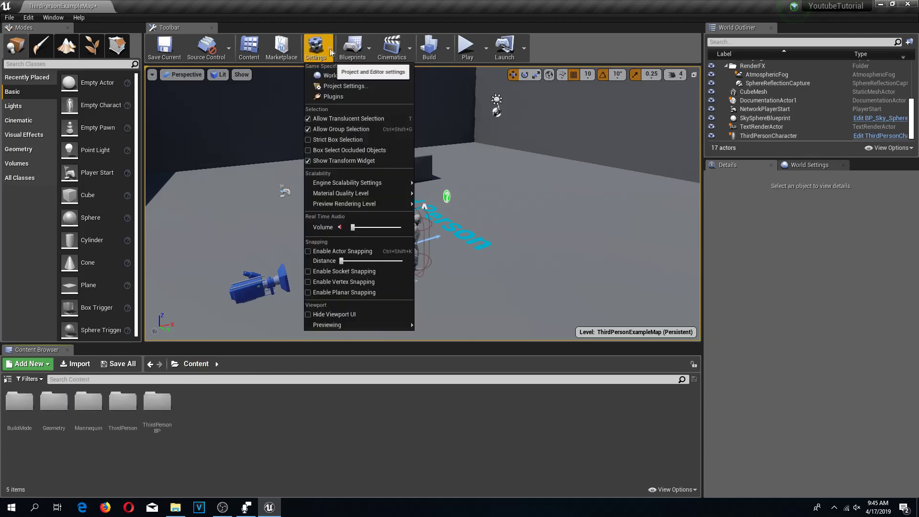
click(329, 53)
click(28, 17)
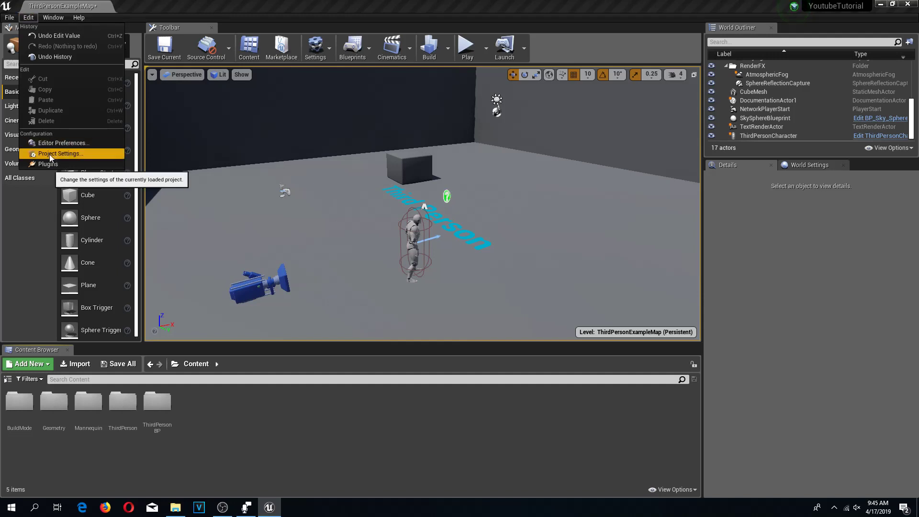
click(328, 51)
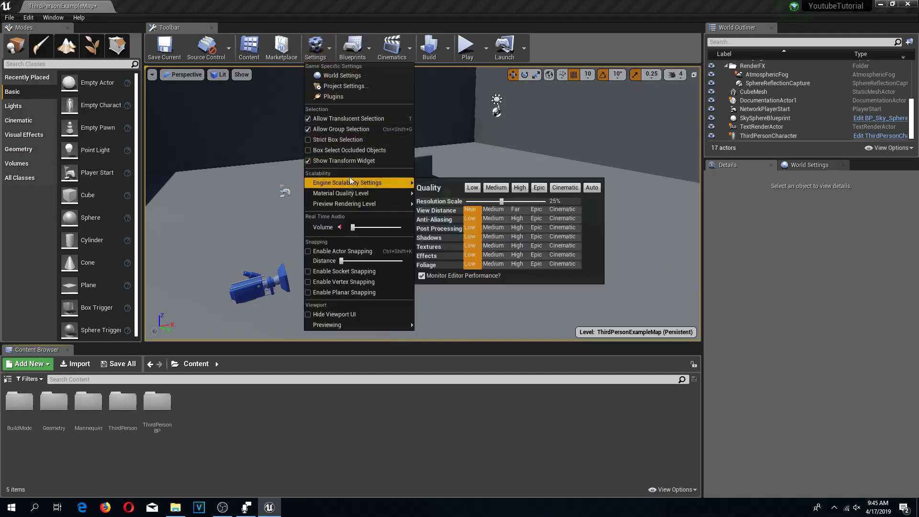
click(340, 87)
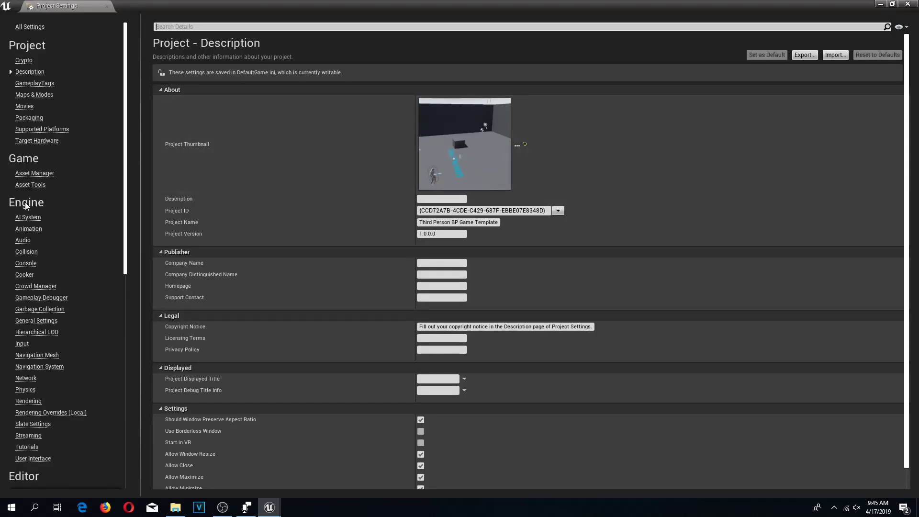
scroll(23, 205, down, 2)
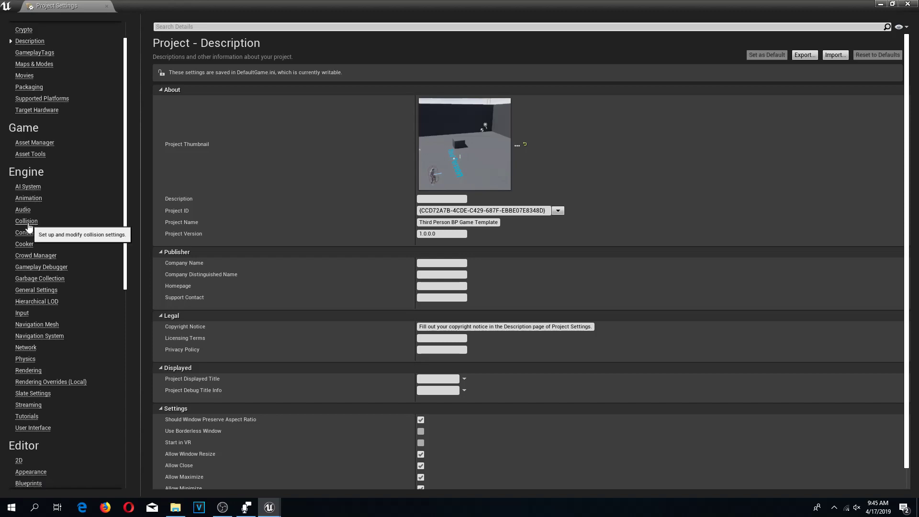
click(33, 225)
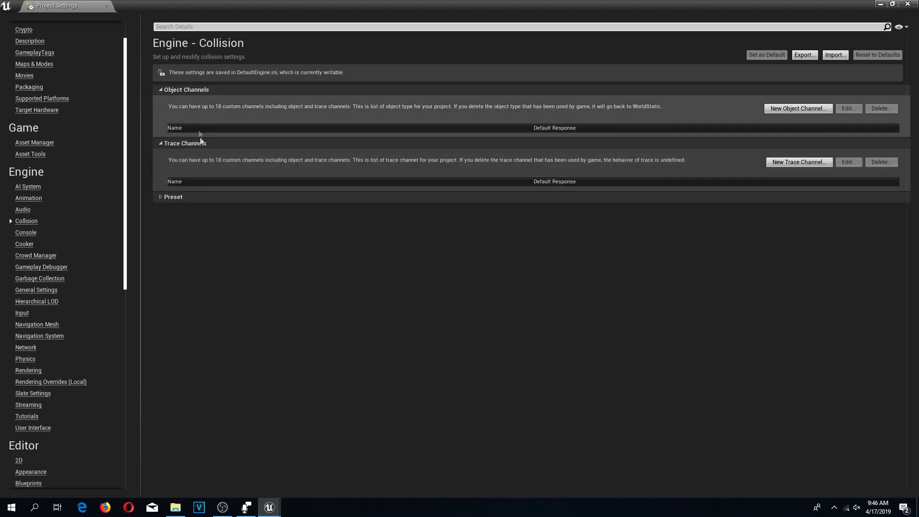
Step: Create a trace channel named FoundationBuildChannel with default response Block
click(787, 165)
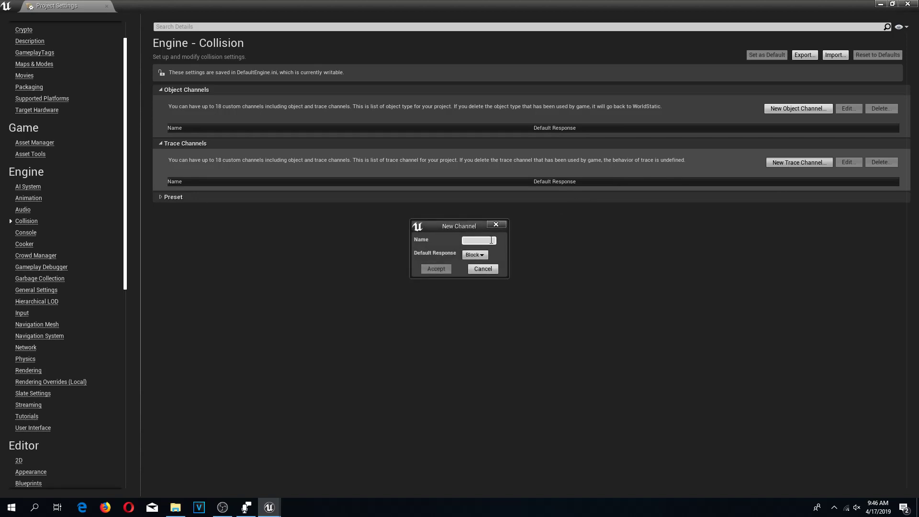
text(FoundationB)
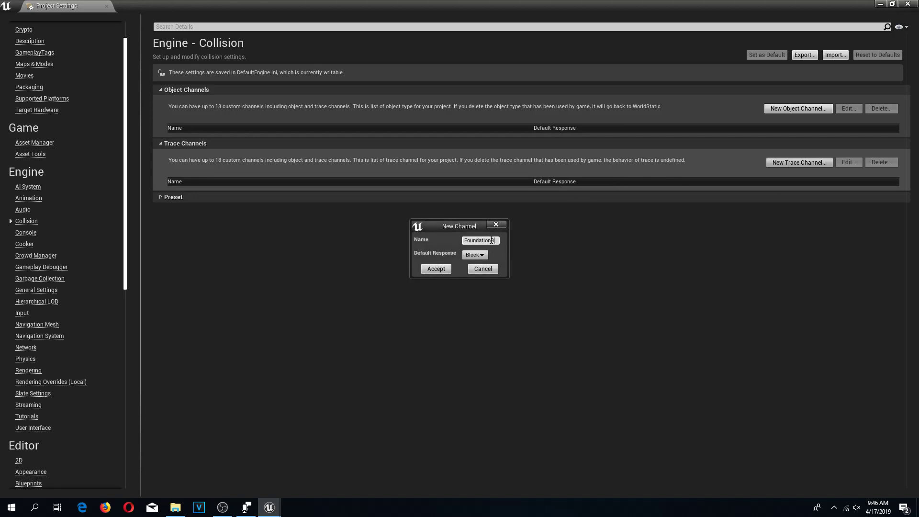
text(uildChannel)
click(438, 266)
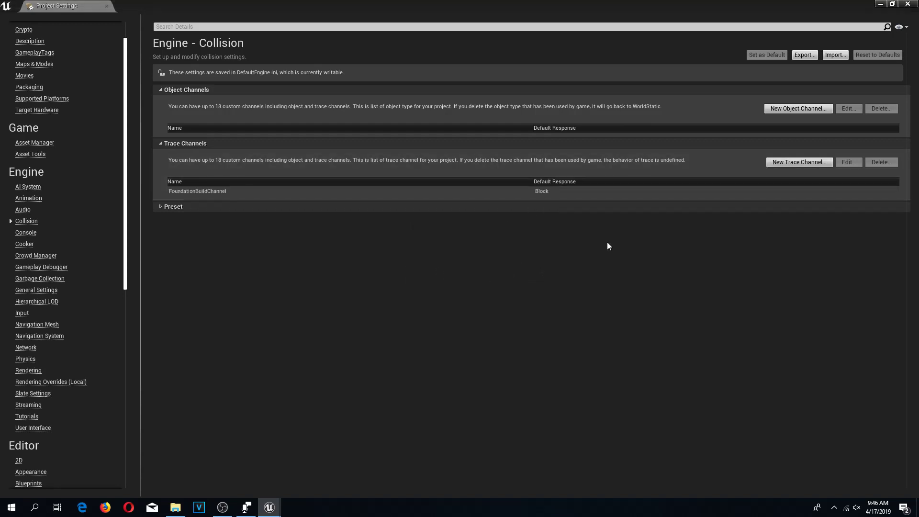
Step: Create a trace channel named FloorBuildChannel with default response Block
click(781, 163)
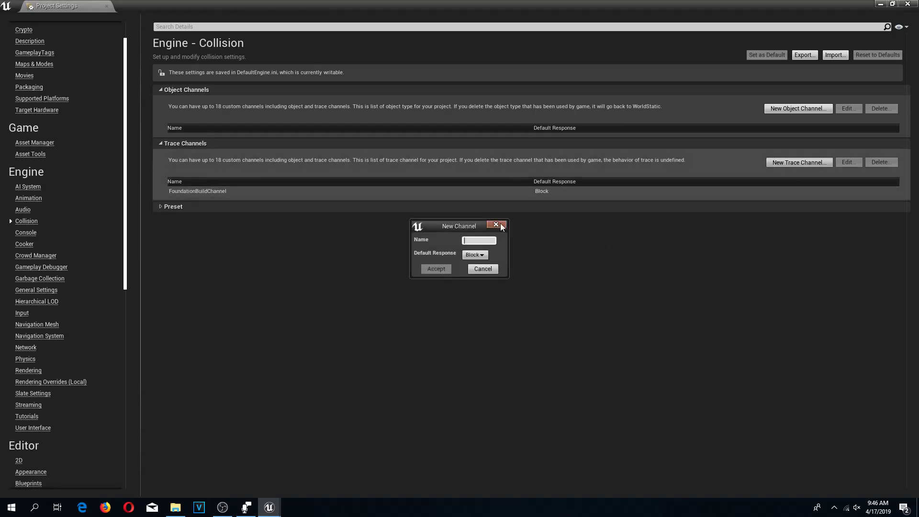
text(Fl)
text(oorBuildChannel)
click(447, 272)
Step: Create a trace channel named WallBuildChannel with default response Block, and close the project settings
click(772, 163)
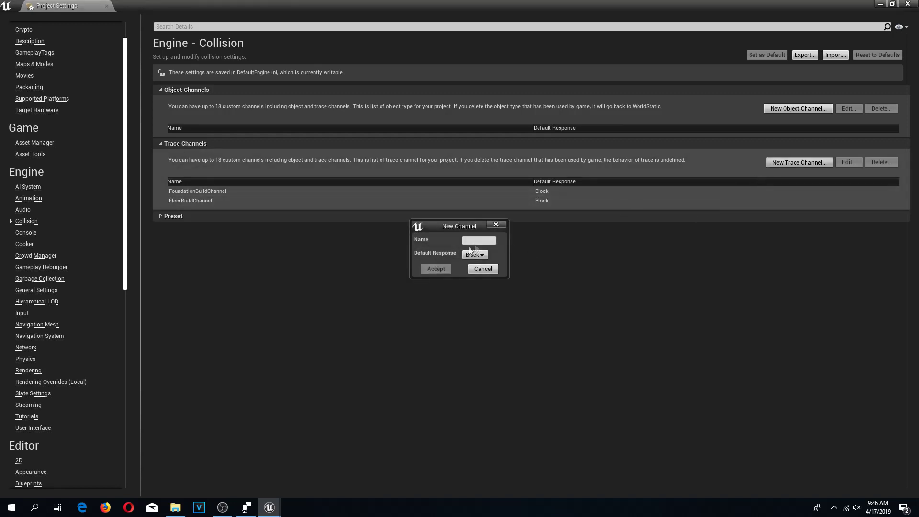
text(WallB)
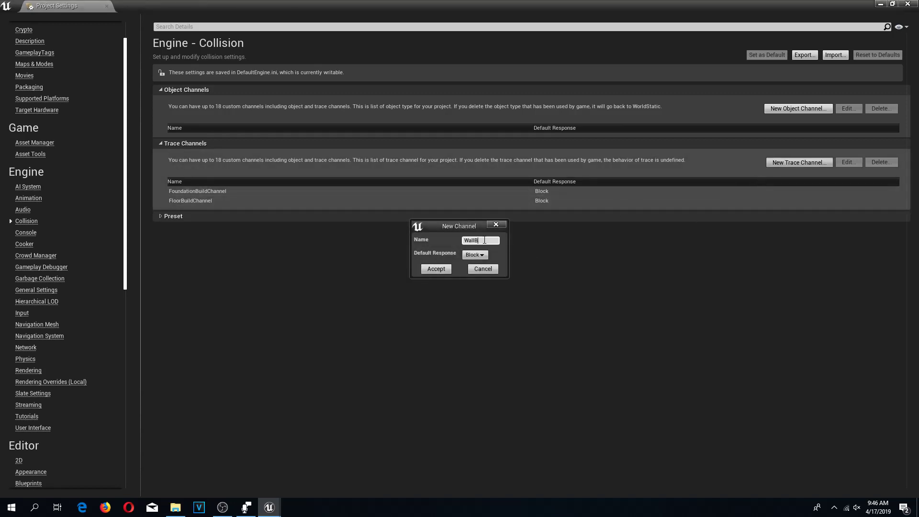
text(uildChannel)
click(443, 271)
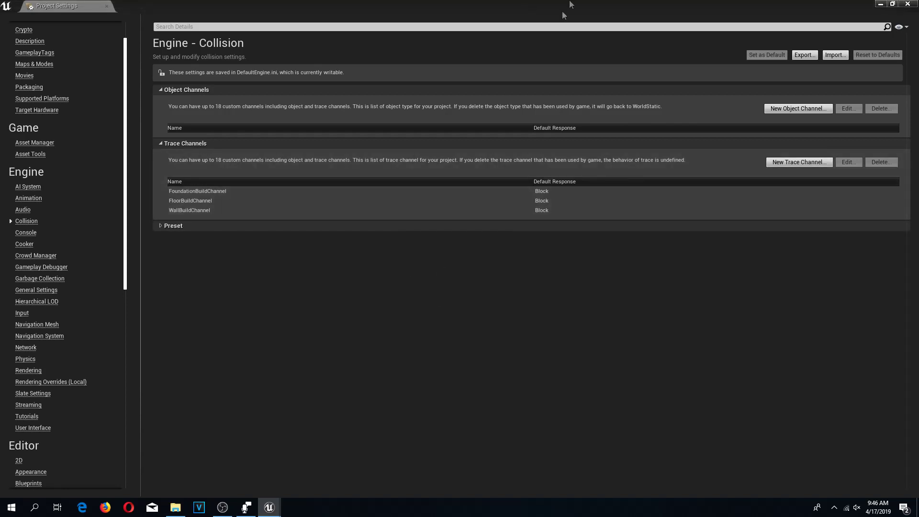
click(908, 4)
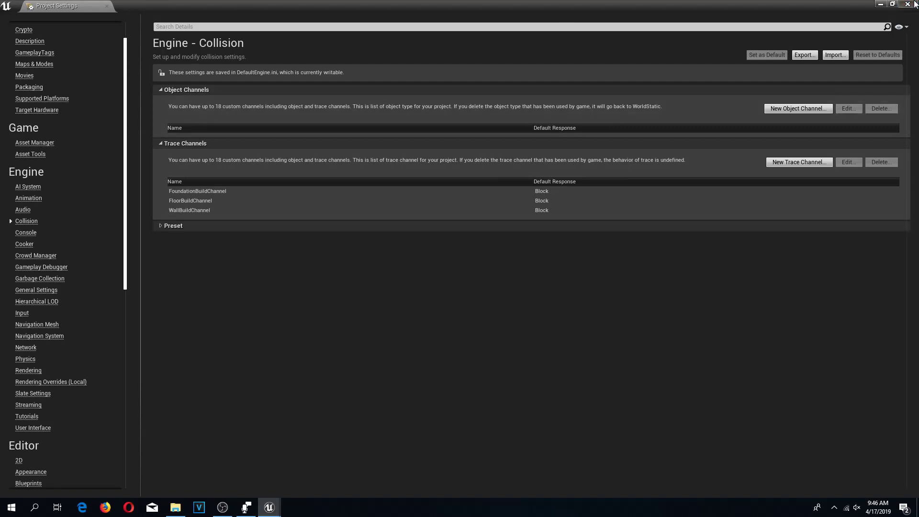
double_click(157, 402)
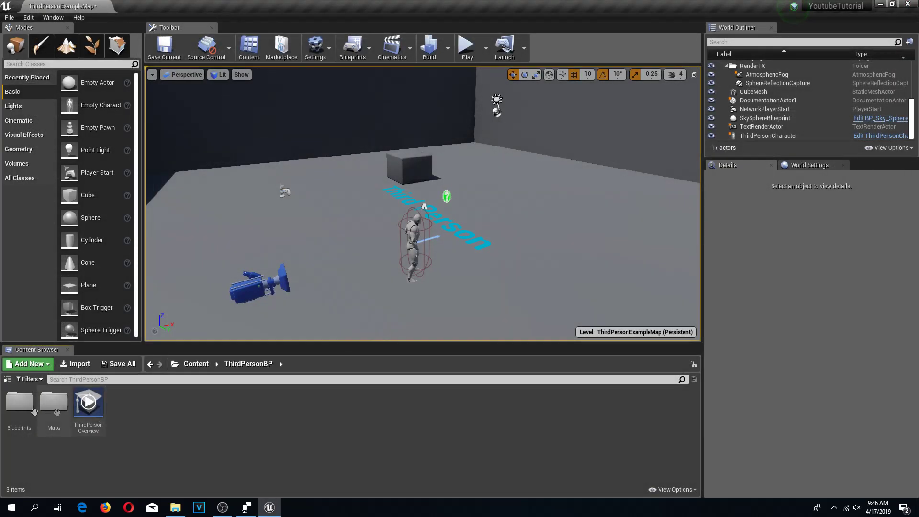
double_click(19, 401)
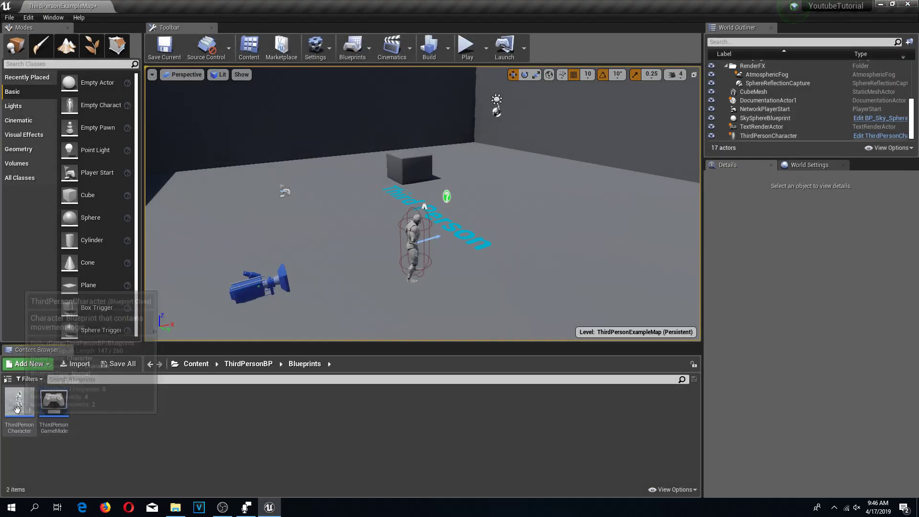
click(206, 365)
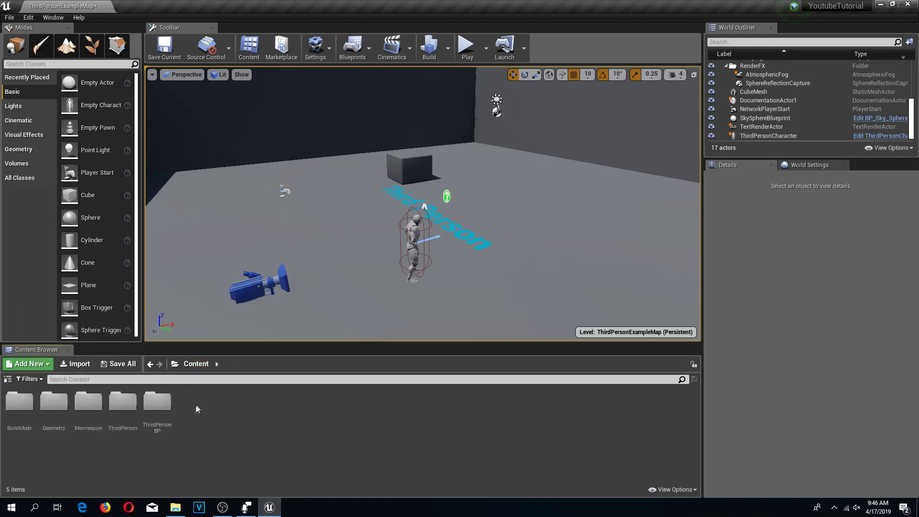
key(d)
right_drag(365, 310, 331, 309)
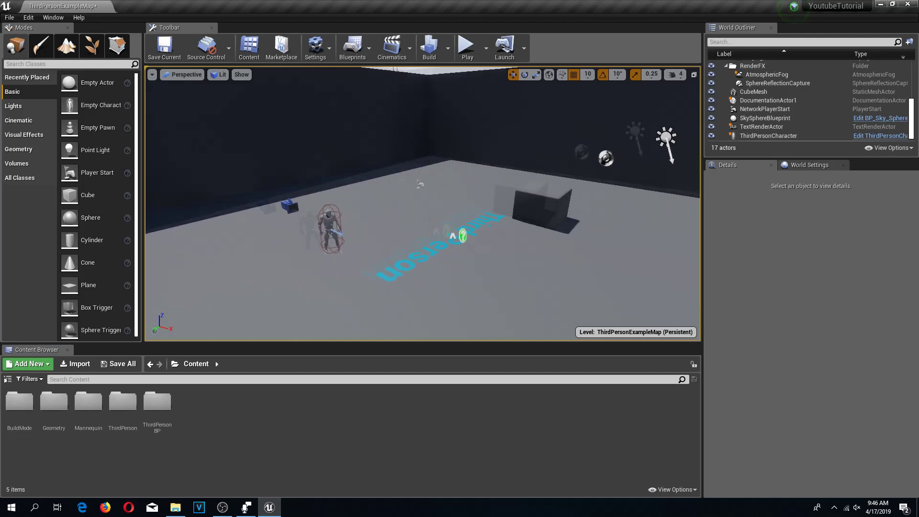